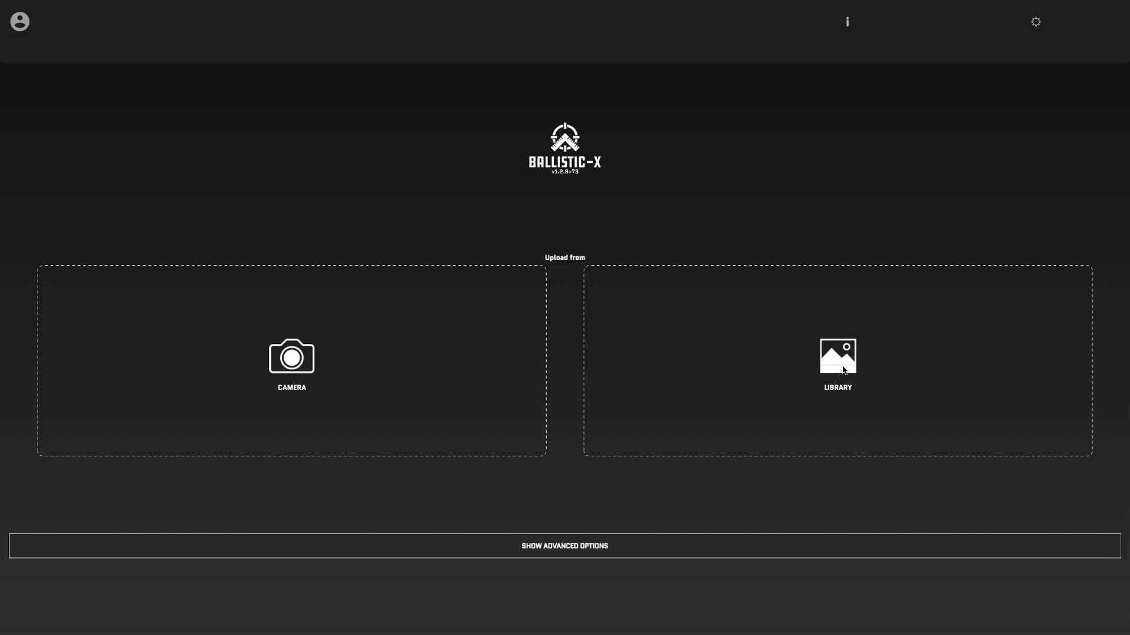
Load the six-target ladder photo from the library.
click(843, 370)
click(787, 357)
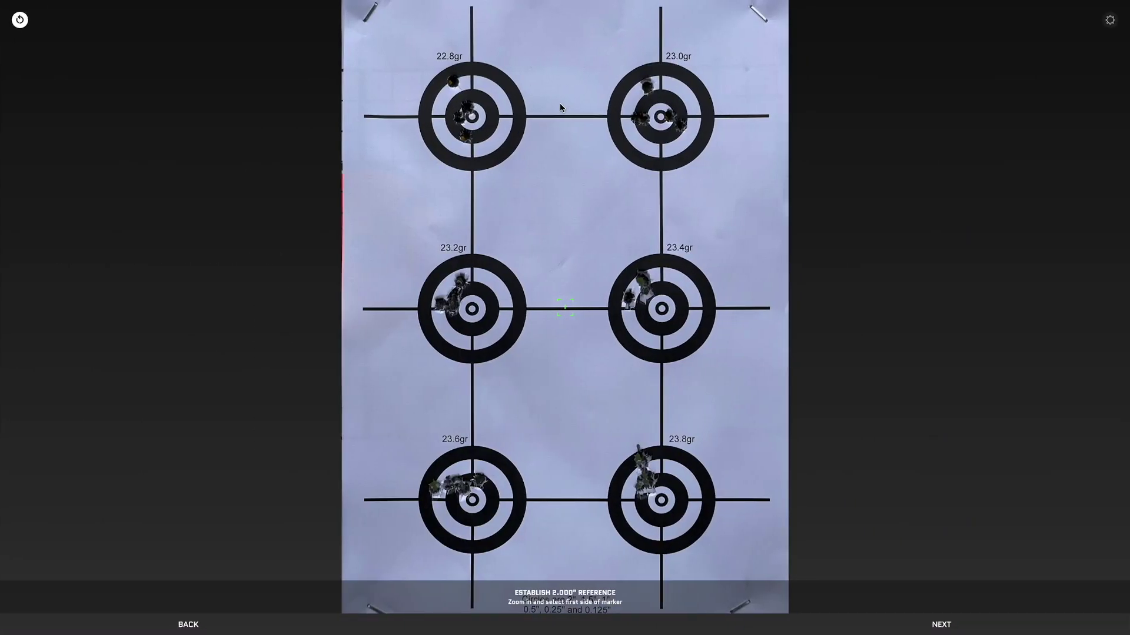
scroll(664, 135, up, 8)
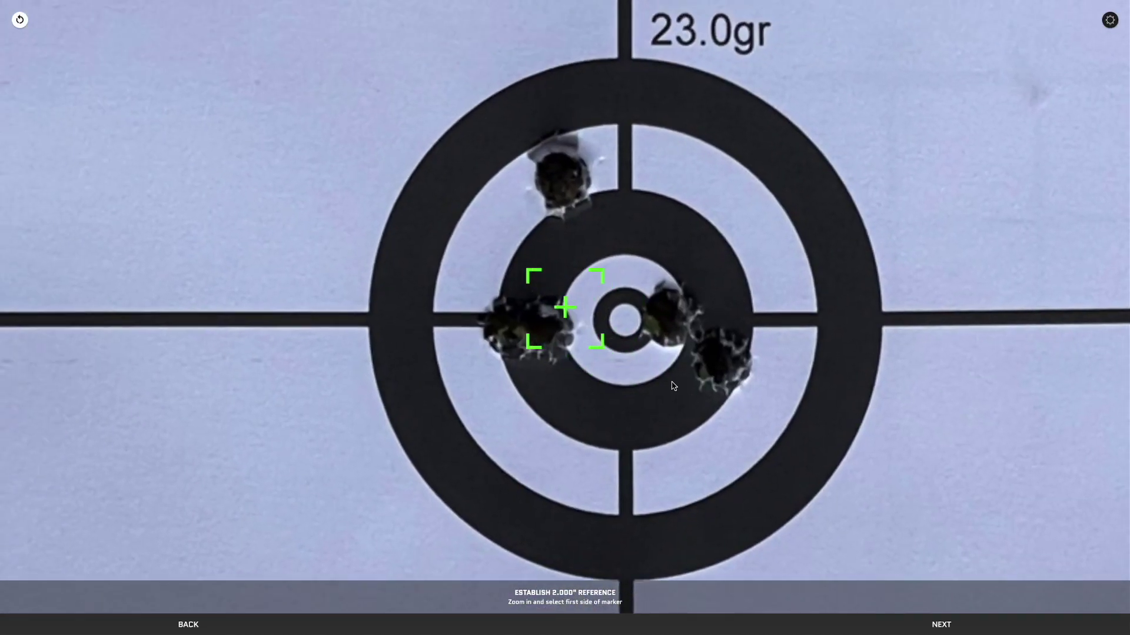
scroll(673, 386, up, 3)
Mark the 2.000" scale reference, keep 100 m distance and choose .22/5.56mm calibre.
drag(448, 390, 794, 410)
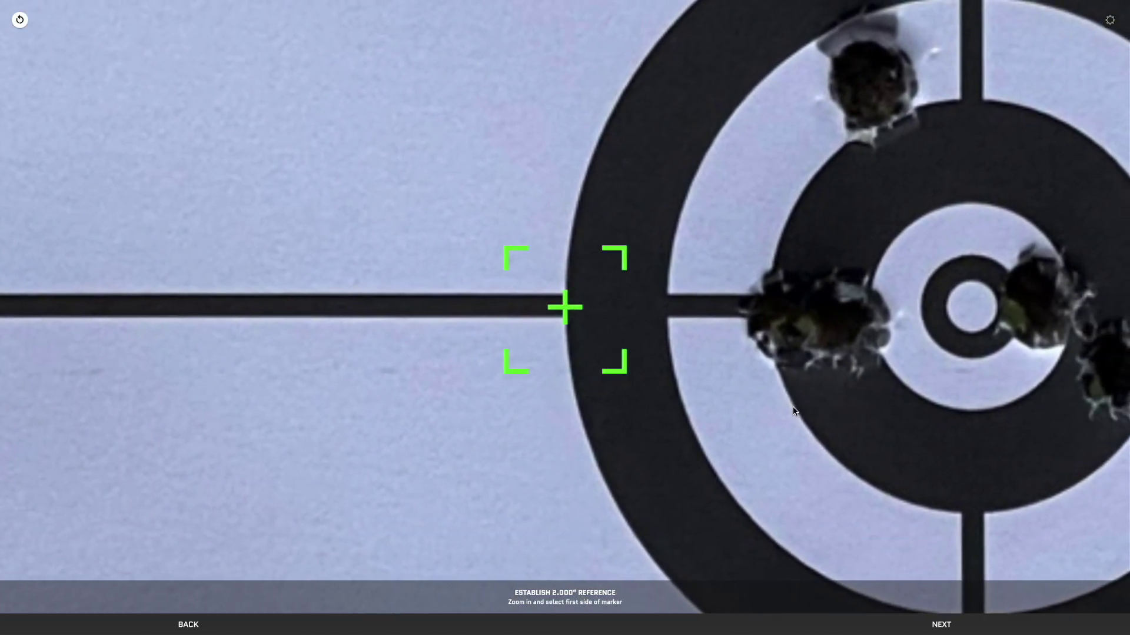
click(940, 627)
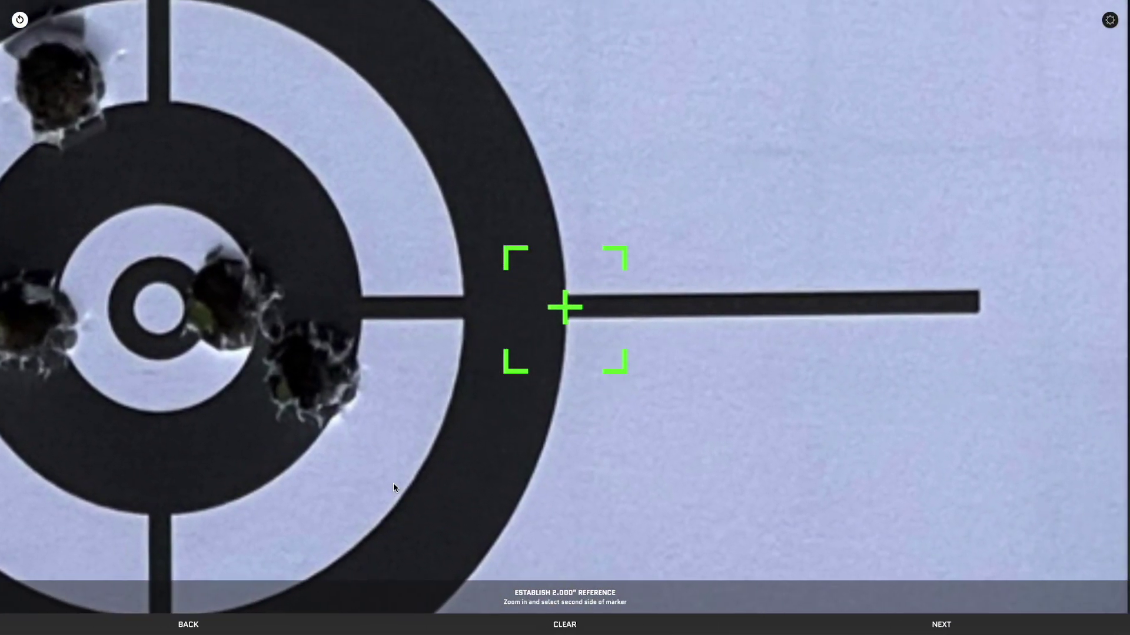
click(939, 625)
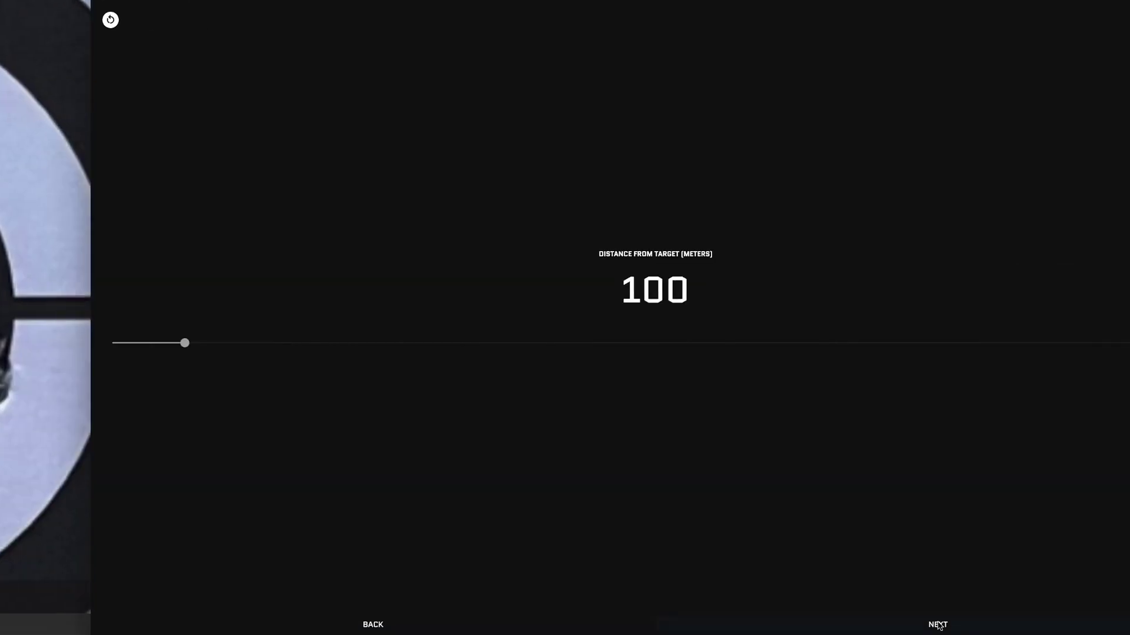
click(855, 626)
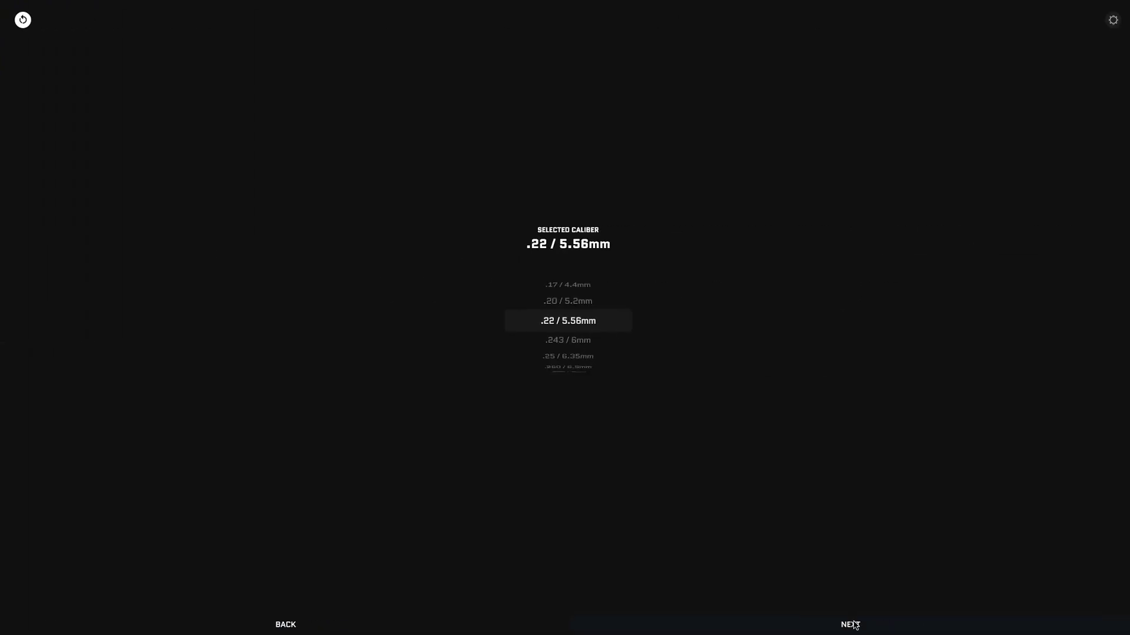
click(855, 626)
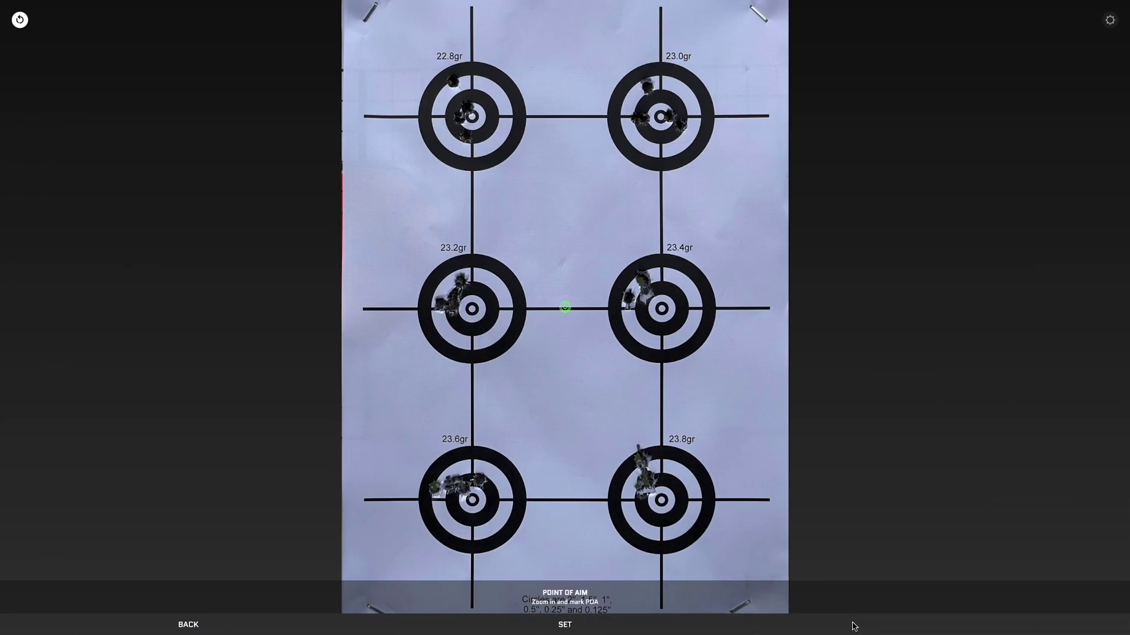
Set the point of aim on the 23.0gr target's bullseye.
scroll(603, 260, up, 5)
drag(604, 260, 489, 542)
scroll(490, 542, up, 5)
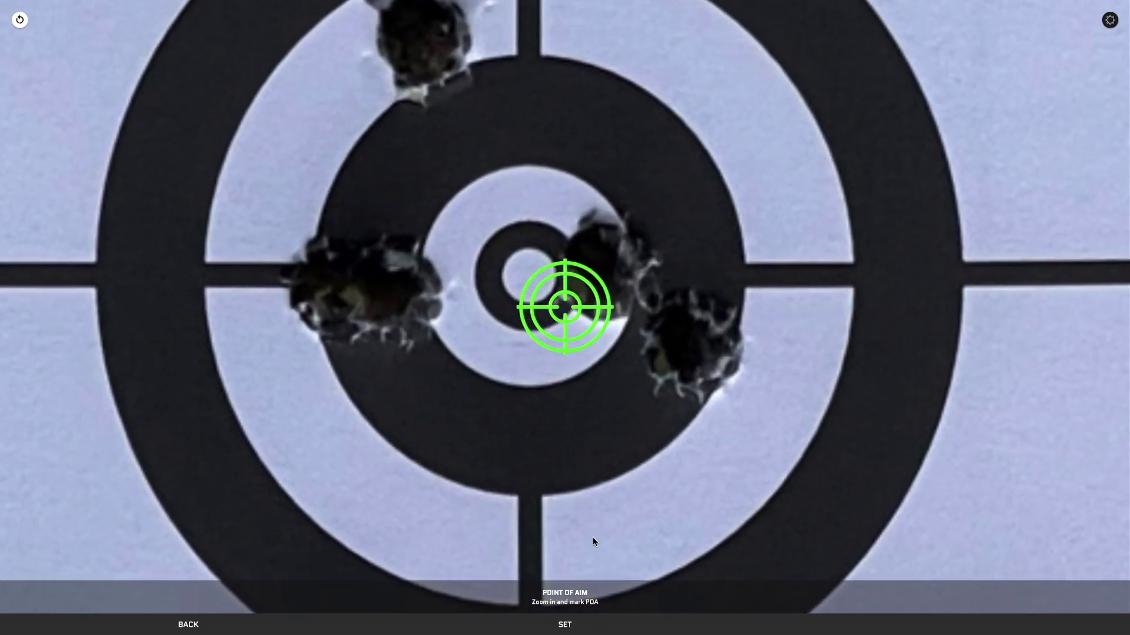
drag(592, 537, 628, 566)
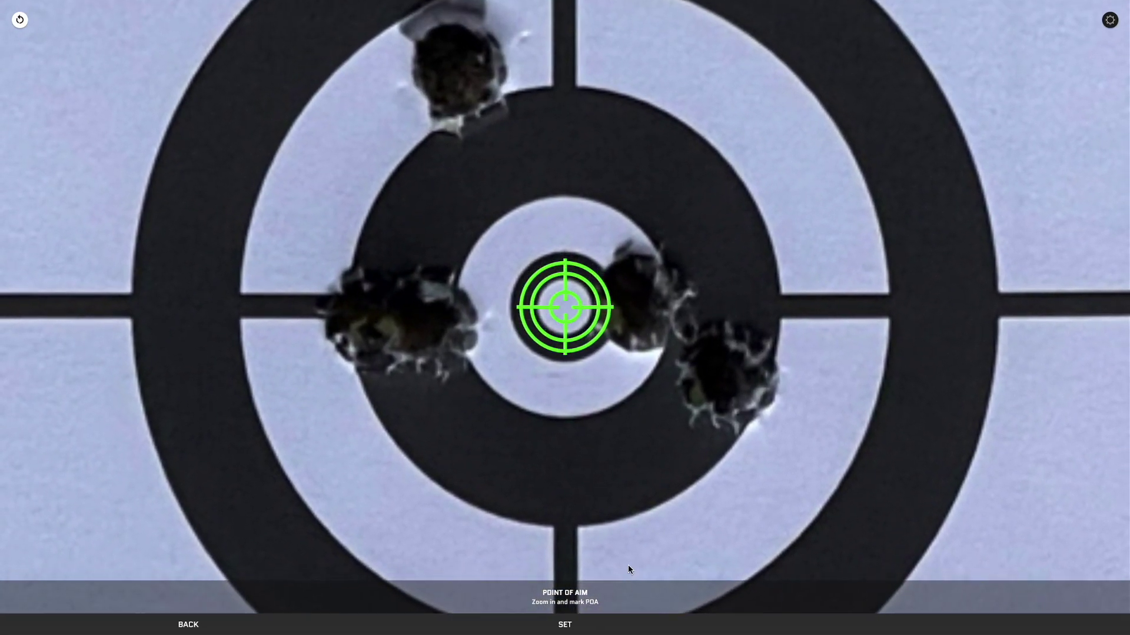
click(565, 625)
Mark all five bullet holes of the 23.0gr group as impacts.
scroll(608, 182, up, 5)
mouse_move(296, 550)
mouse_down()
mouse_move(414, 480)
mouse_move(292, 550)
mouse_up()
click(521, 623)
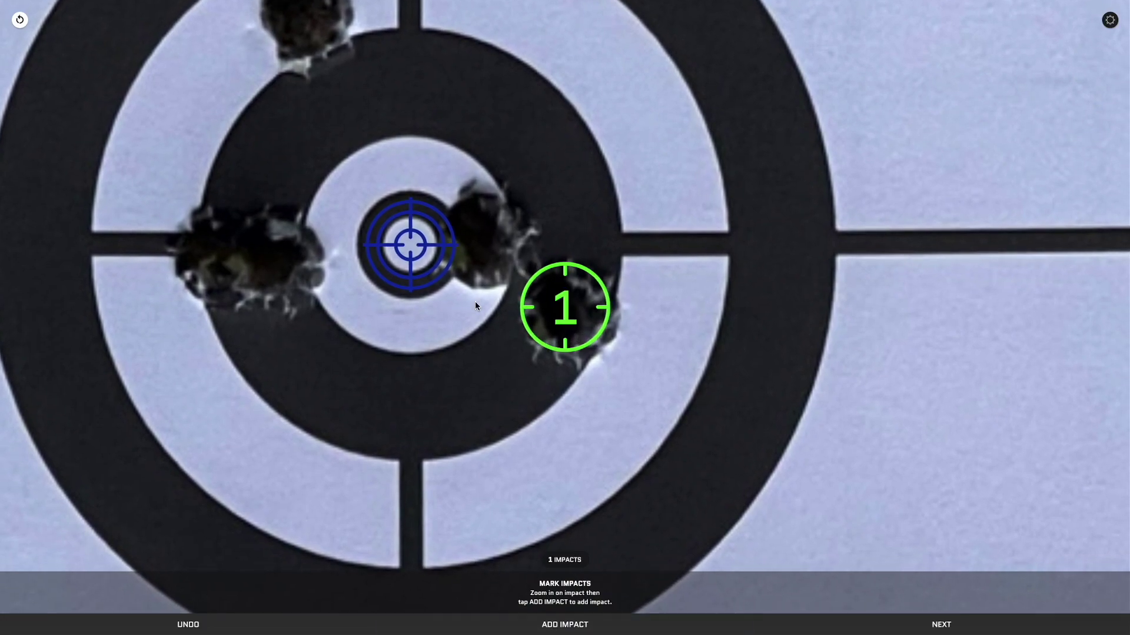
drag(476, 305, 553, 373)
click(559, 623)
drag(480, 404, 675, 609)
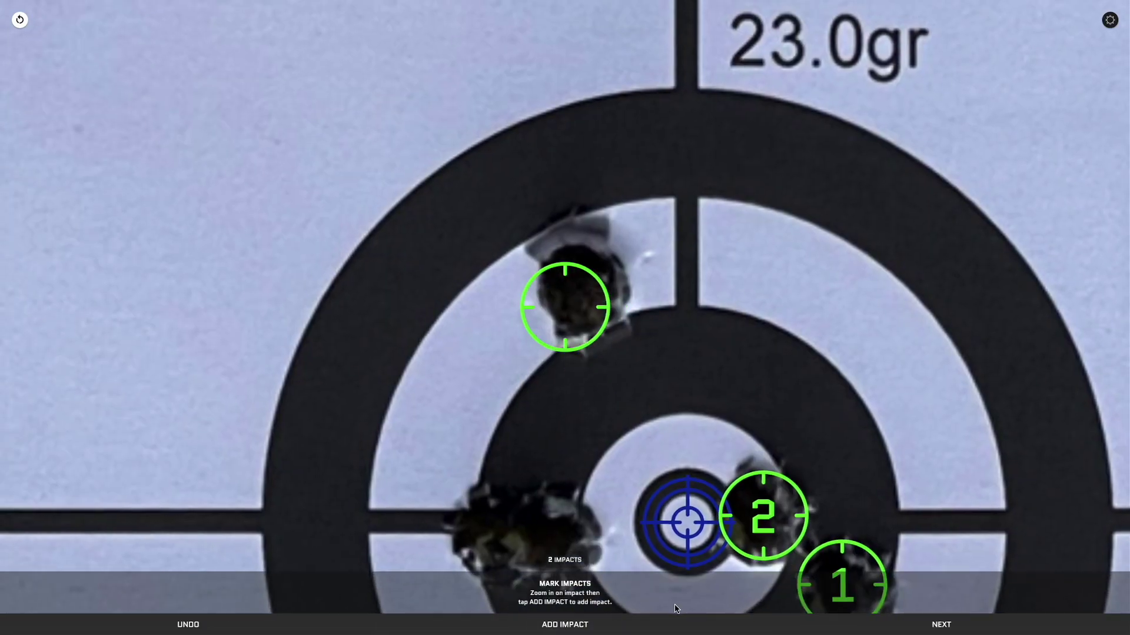
mouse_move(642, 460)
mouse_down()
mouse_move(613, 484)
mouse_move(626, 466)
mouse_up()
click(561, 624)
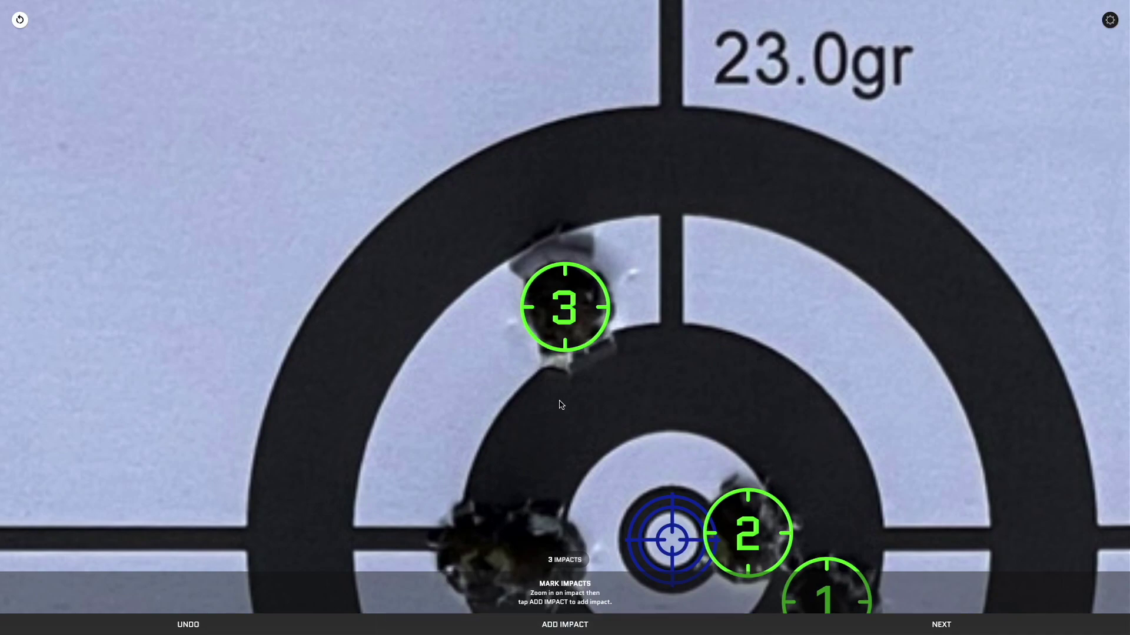
drag(561, 405, 642, 158)
click(567, 625)
drag(694, 405, 636, 396)
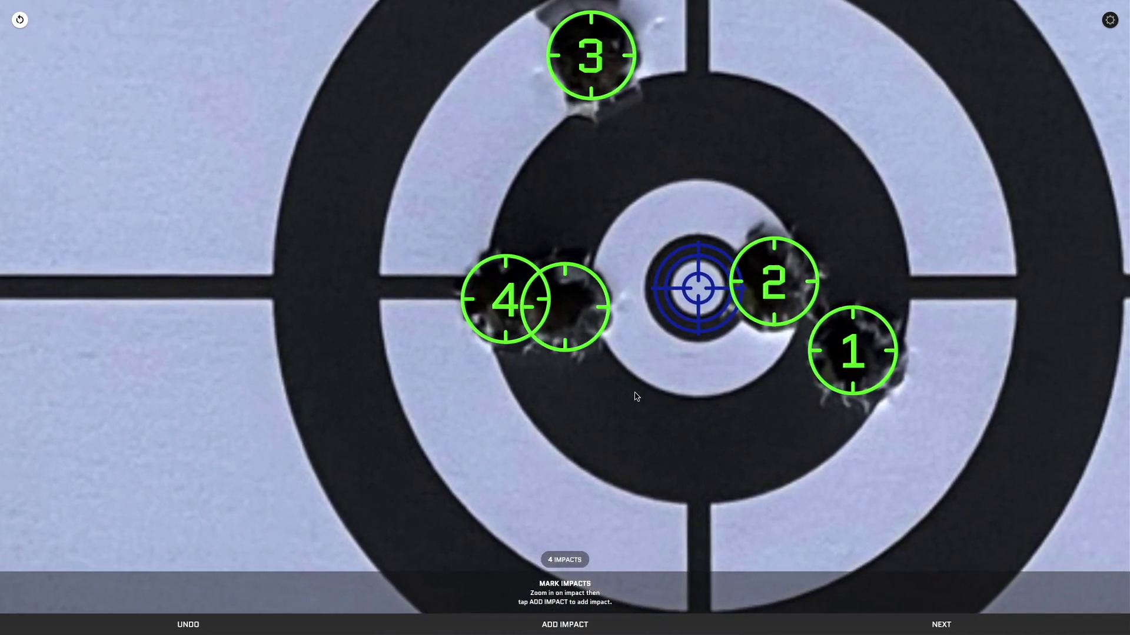
click(562, 625)
Add the results overlay, export the image and crop it to the 23.0gr target.
click(938, 623)
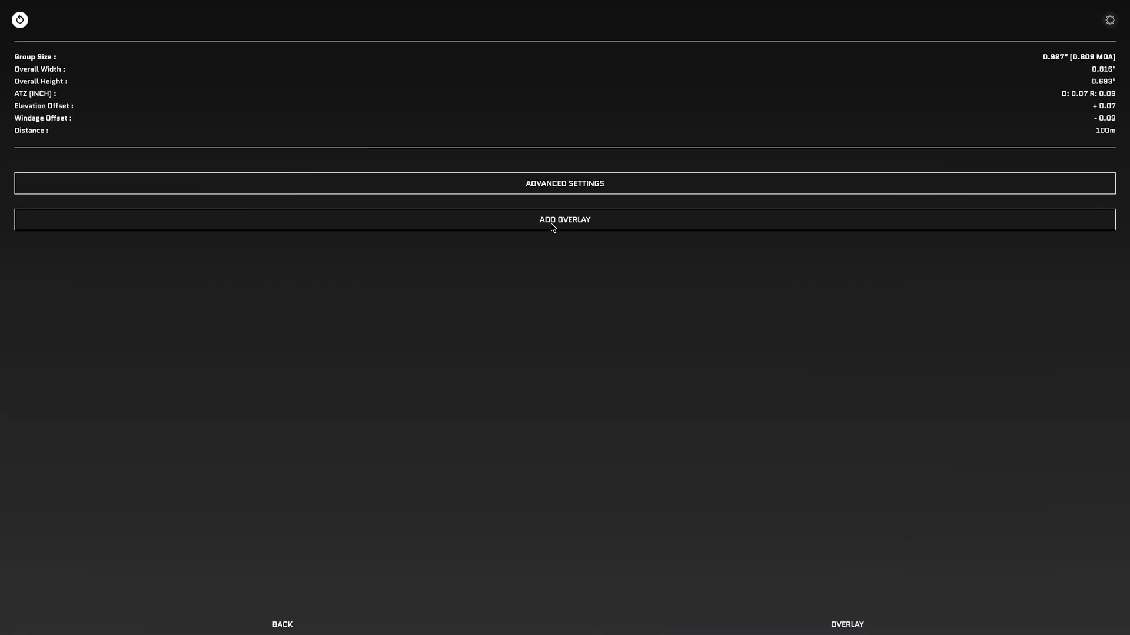
click(552, 227)
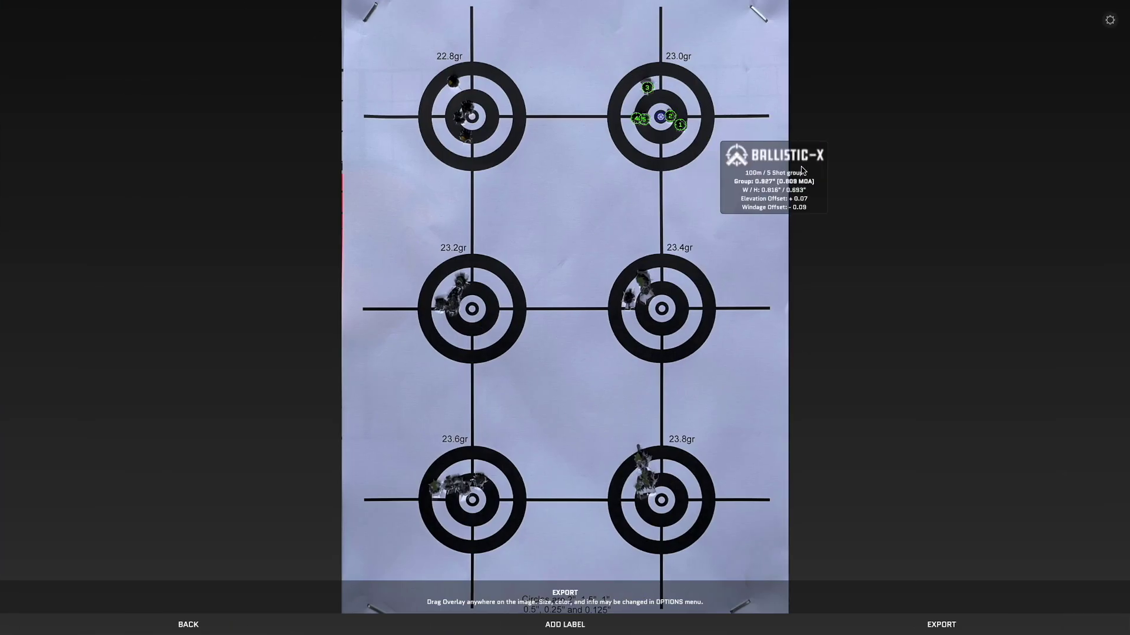
click(929, 622)
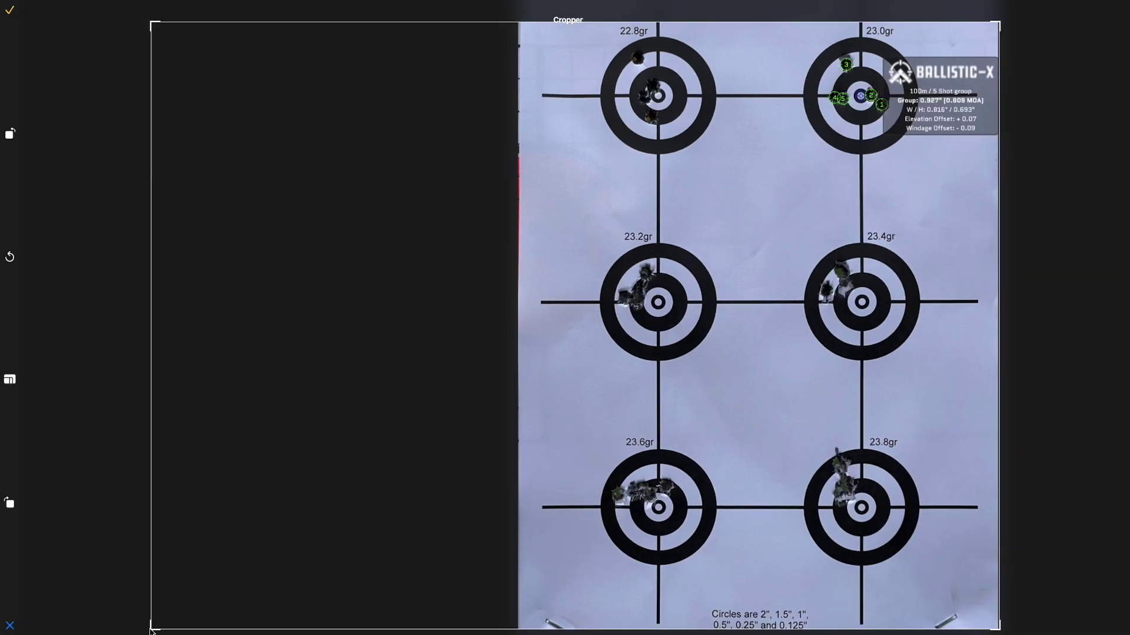
drag(151, 622, 810, 160)
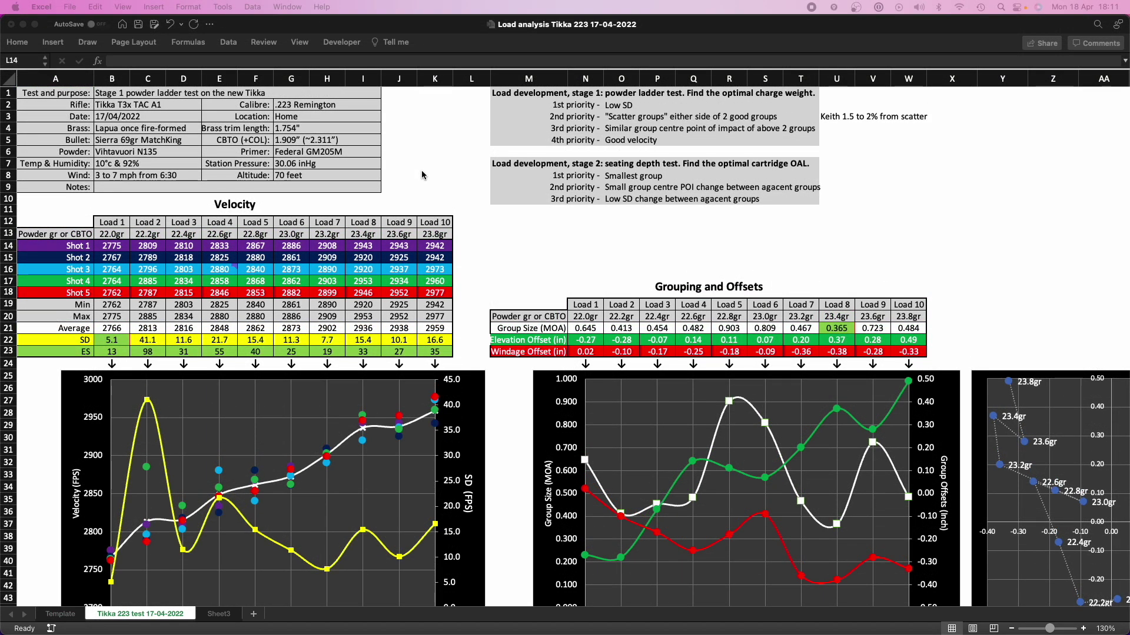
drag(116, 244, 429, 295)
click(115, 233)
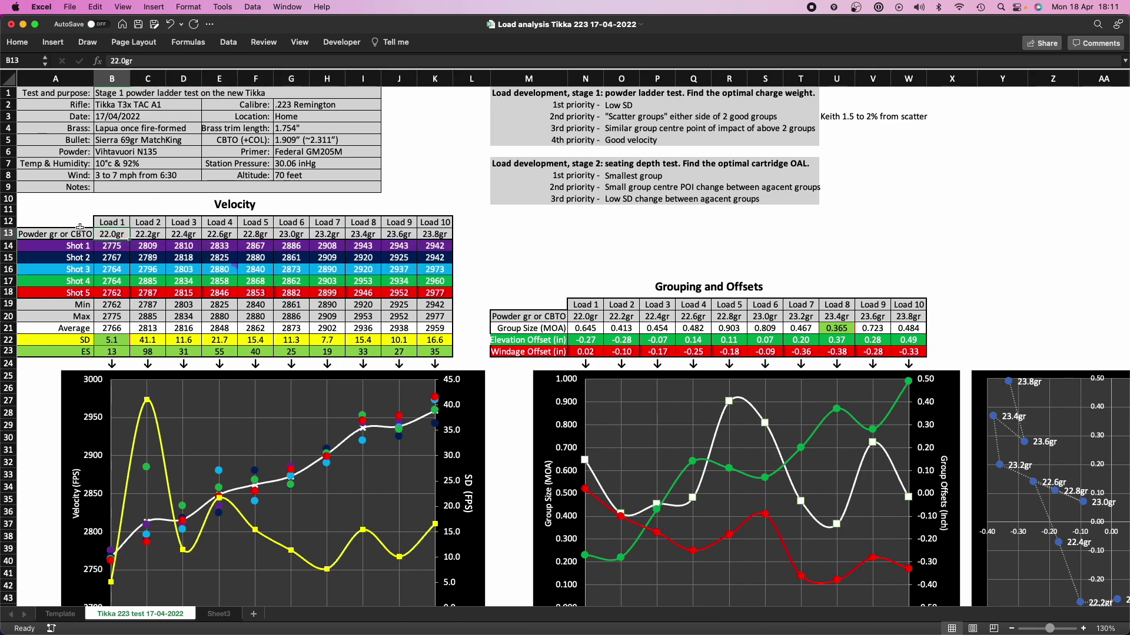
drag(113, 236, 103, 293)
drag(154, 234, 141, 294)
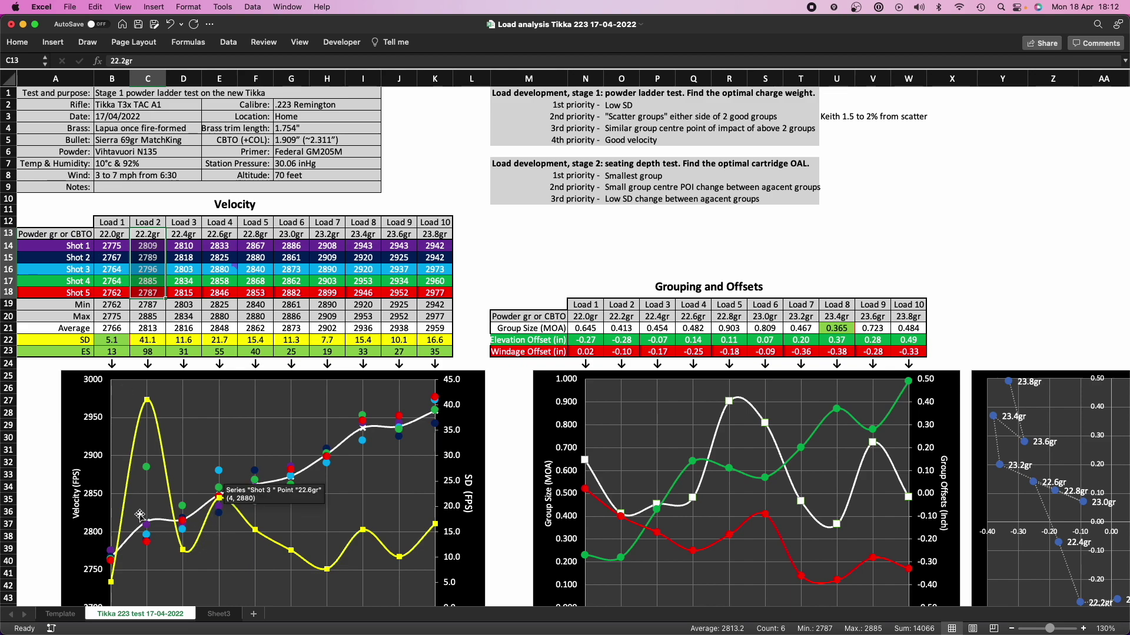
mouse_move(146, 528)
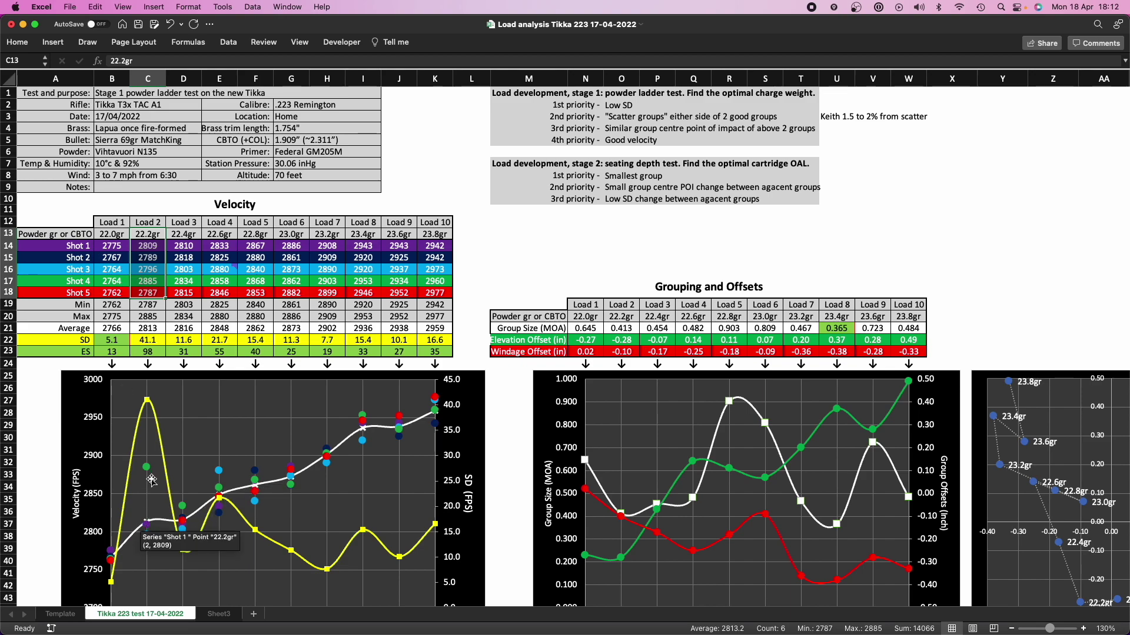
click(146, 525)
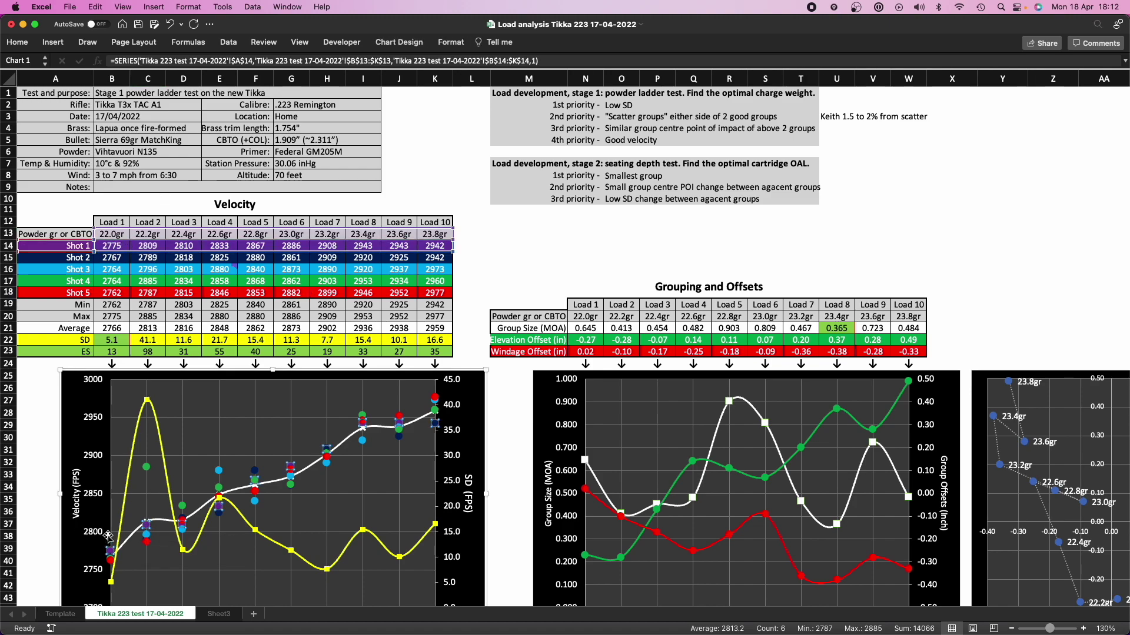
click(255, 471)
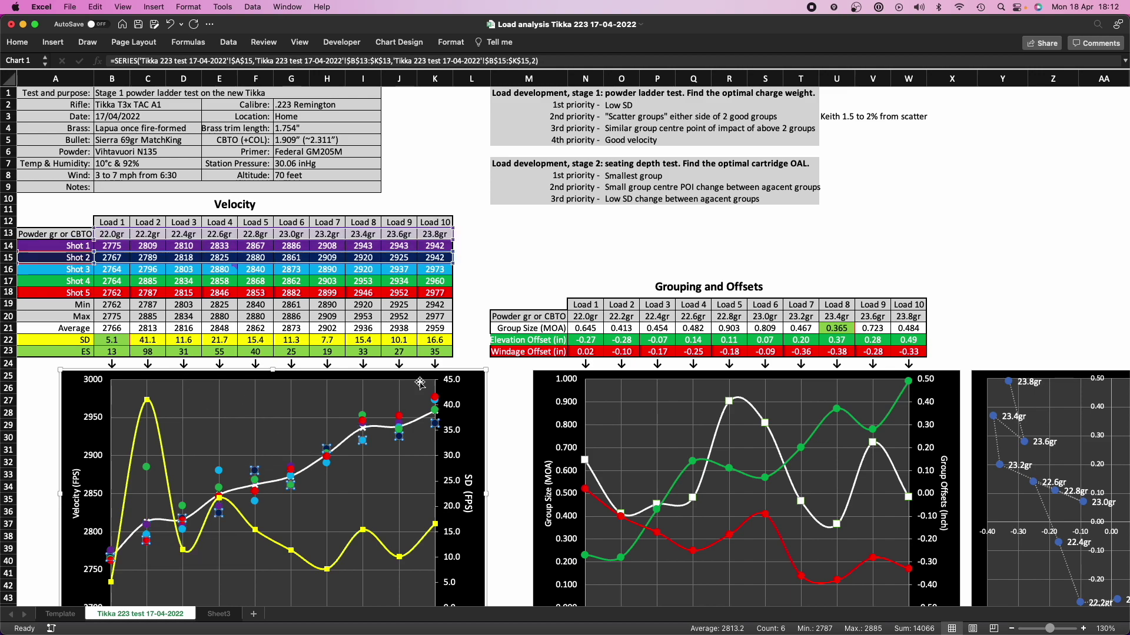
click(346, 446)
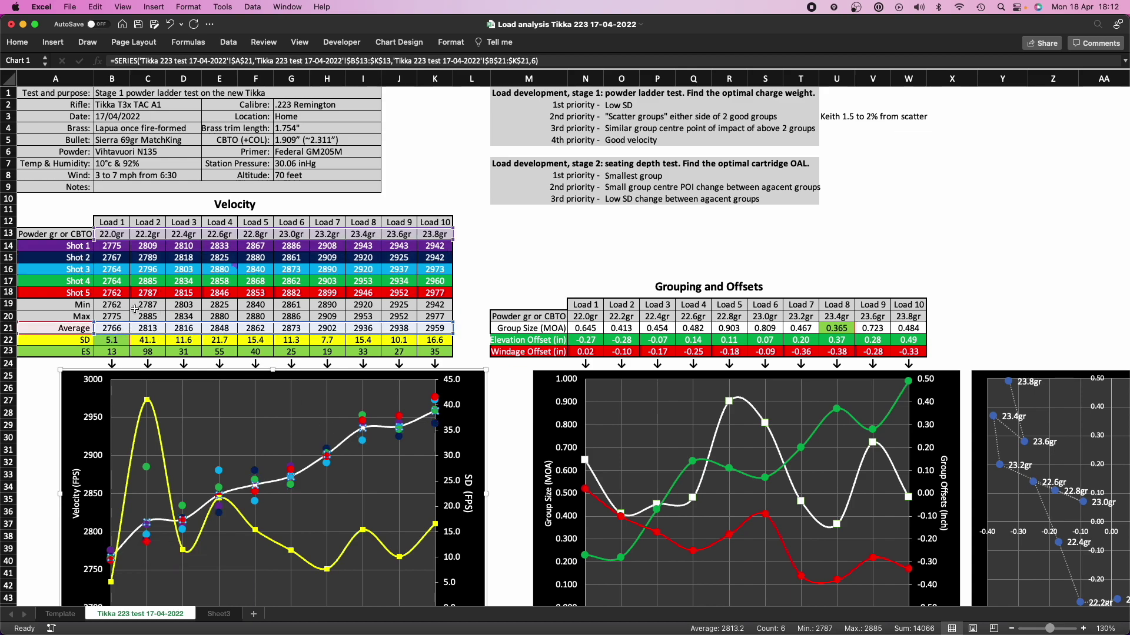
click(121, 244)
drag(121, 244, 113, 292)
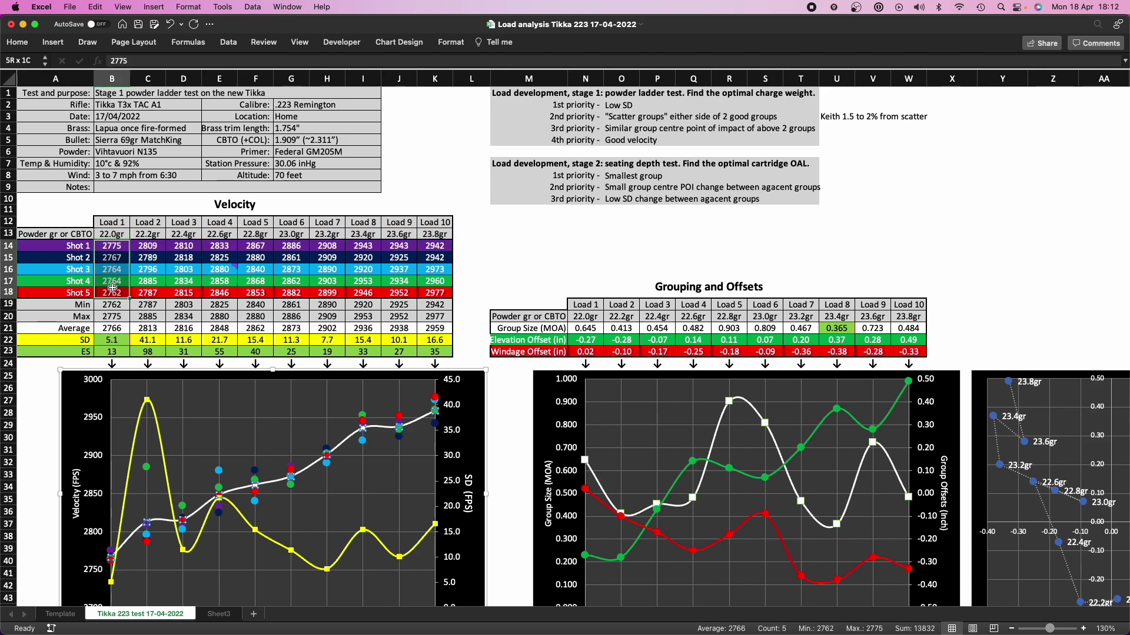
click(269, 486)
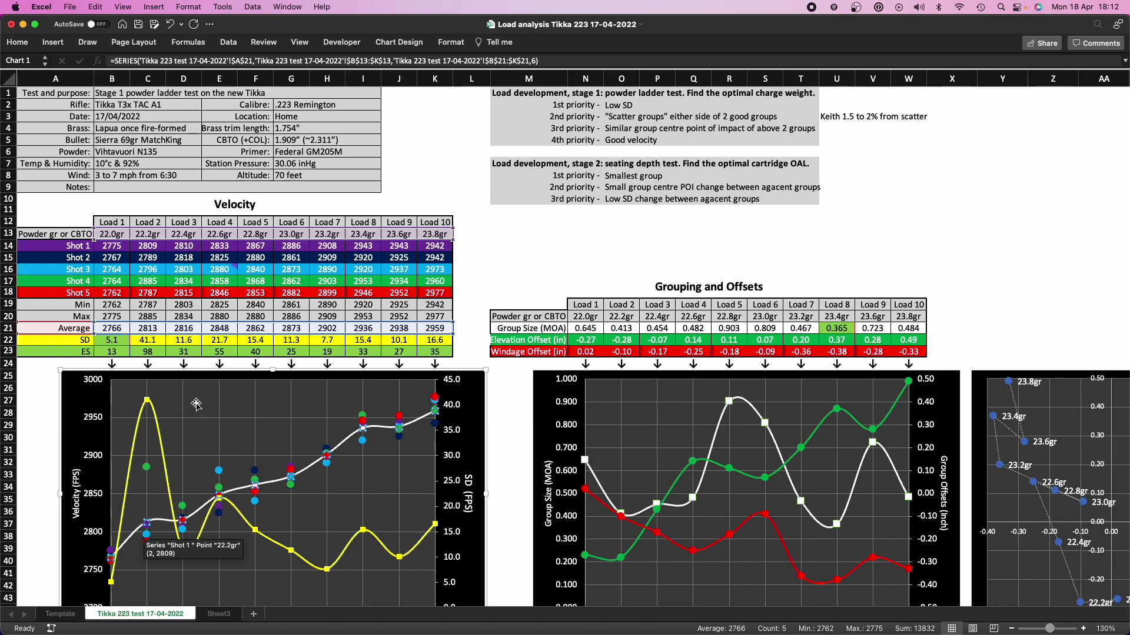
click(155, 415)
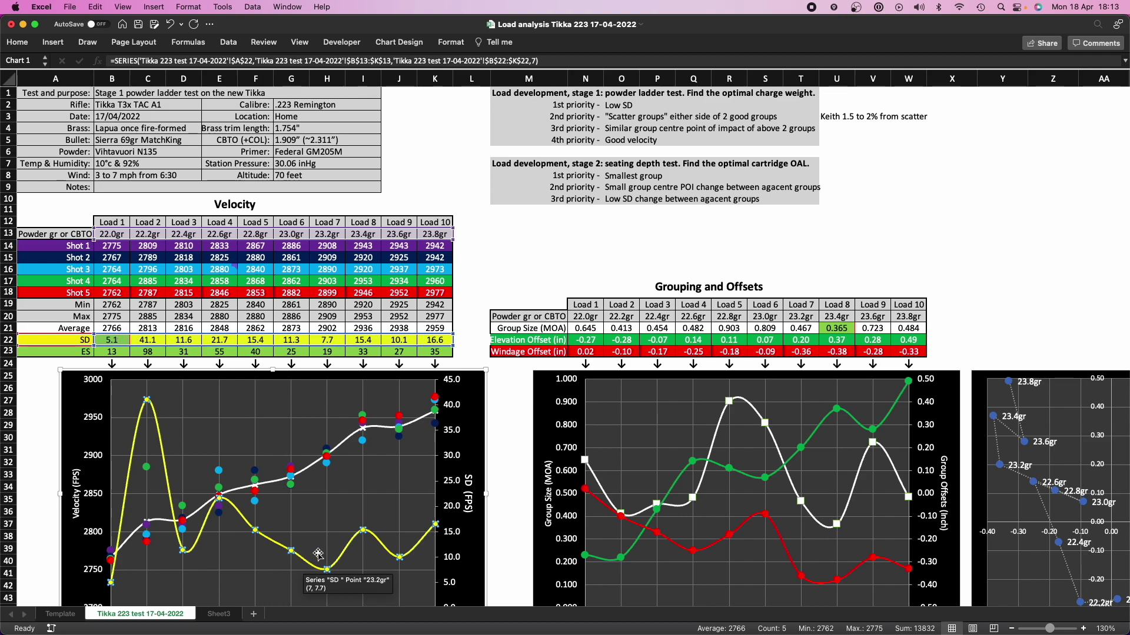
click(630, 398)
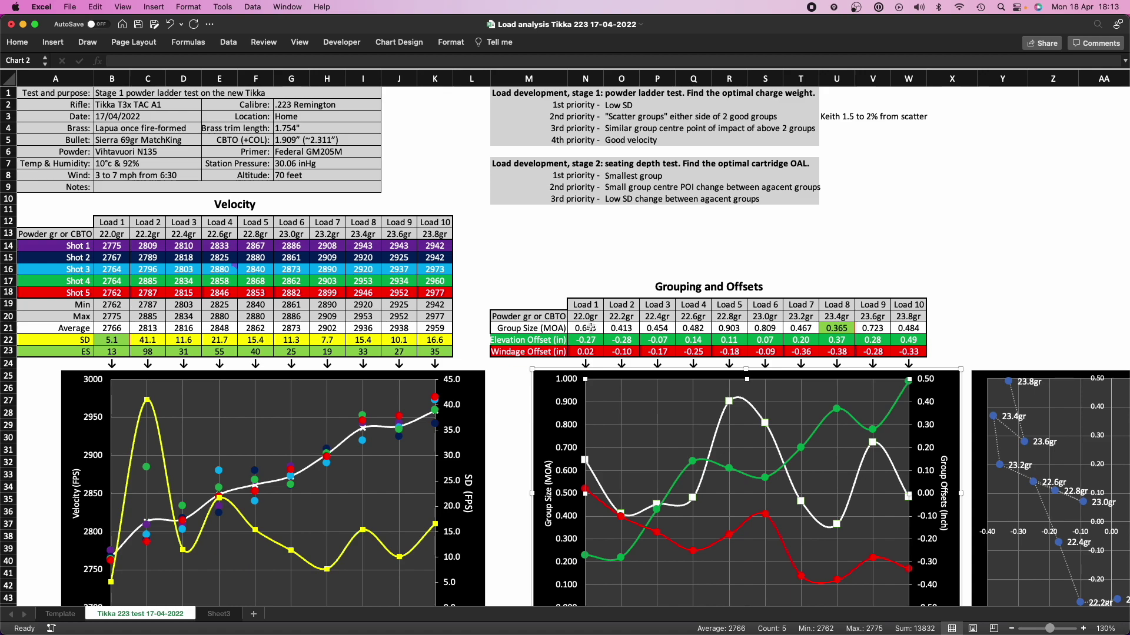
click(724, 419)
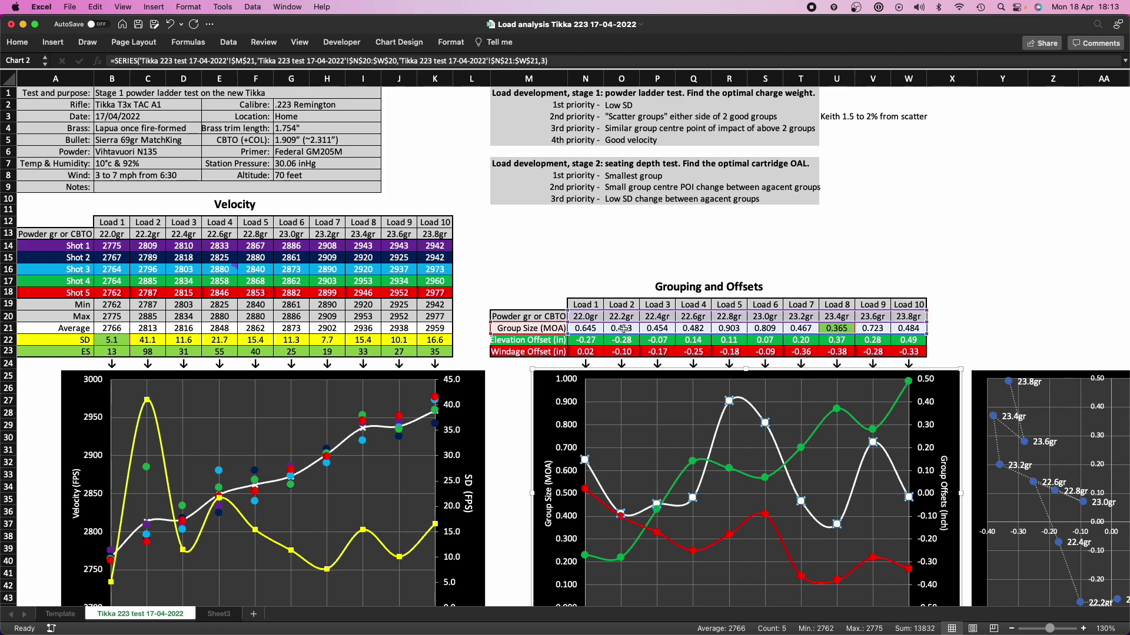
drag(589, 328, 887, 330)
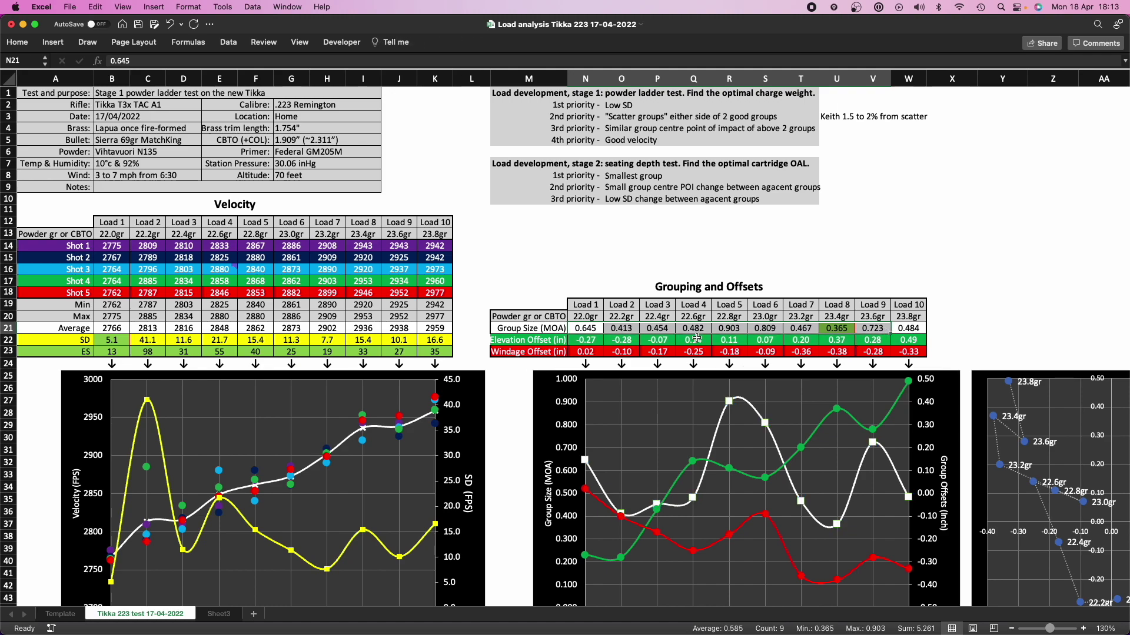
drag(586, 340, 906, 341)
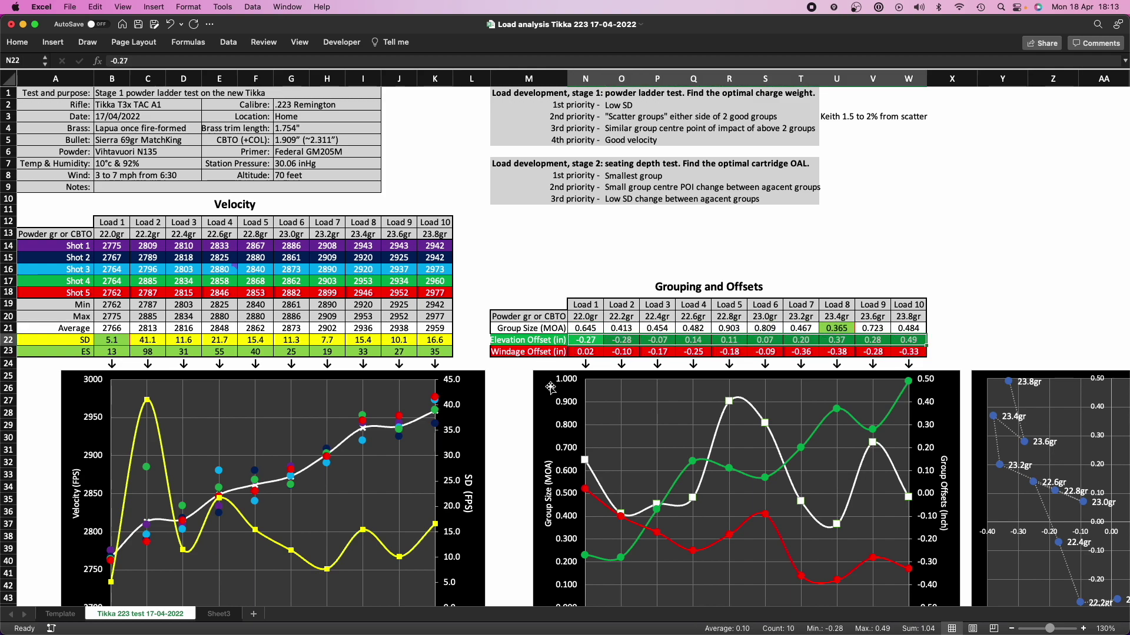
click(634, 517)
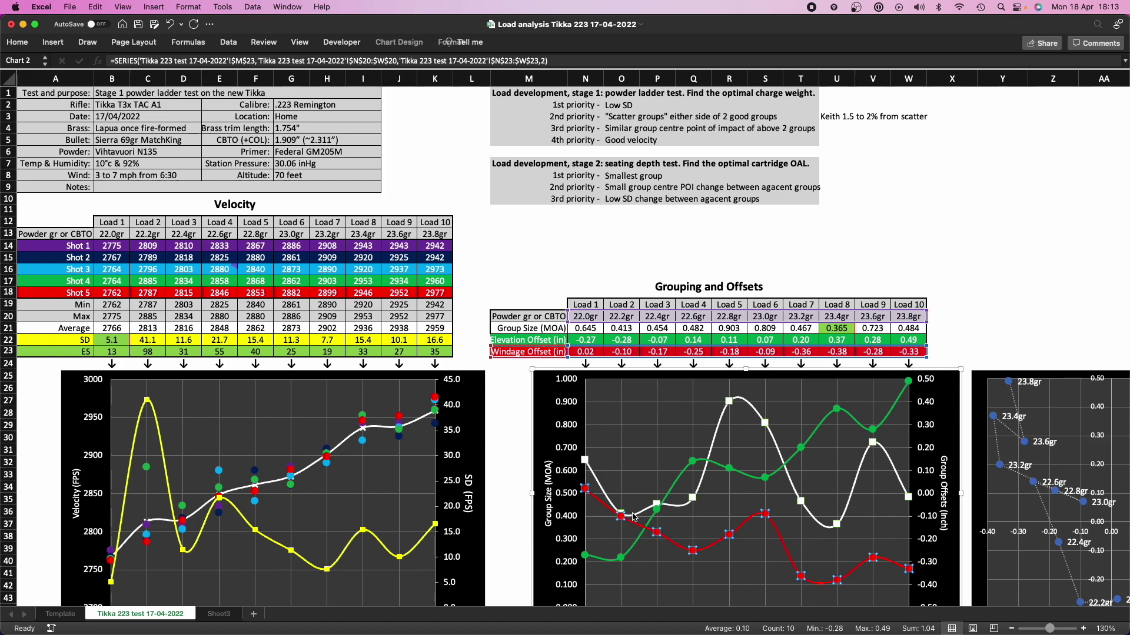
click(952, 346)
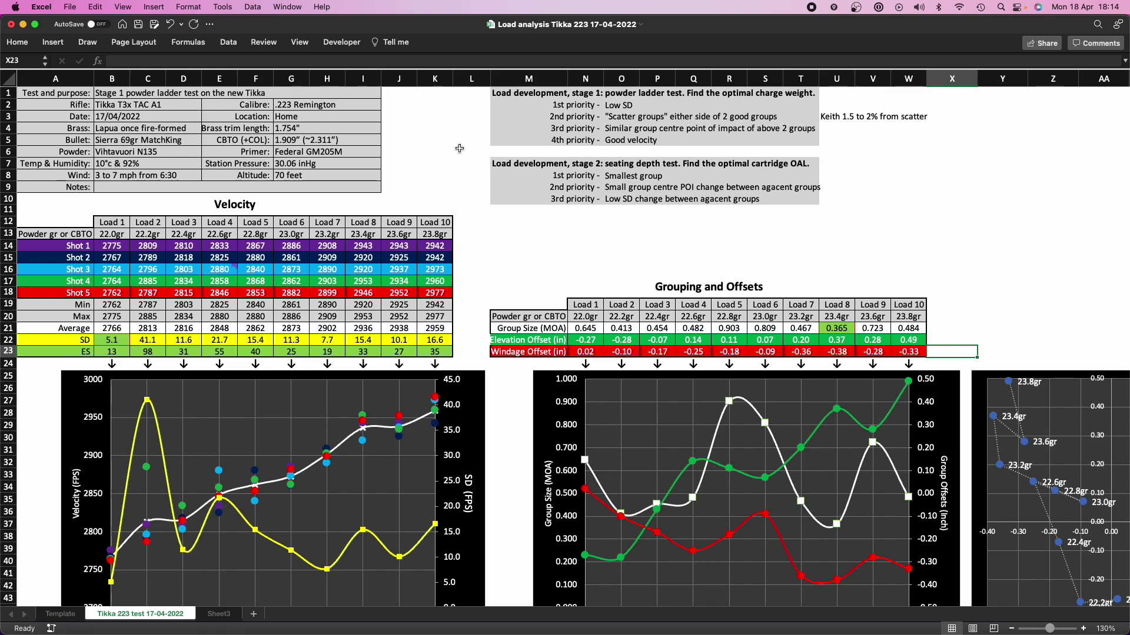
drag(506, 94, 758, 144)
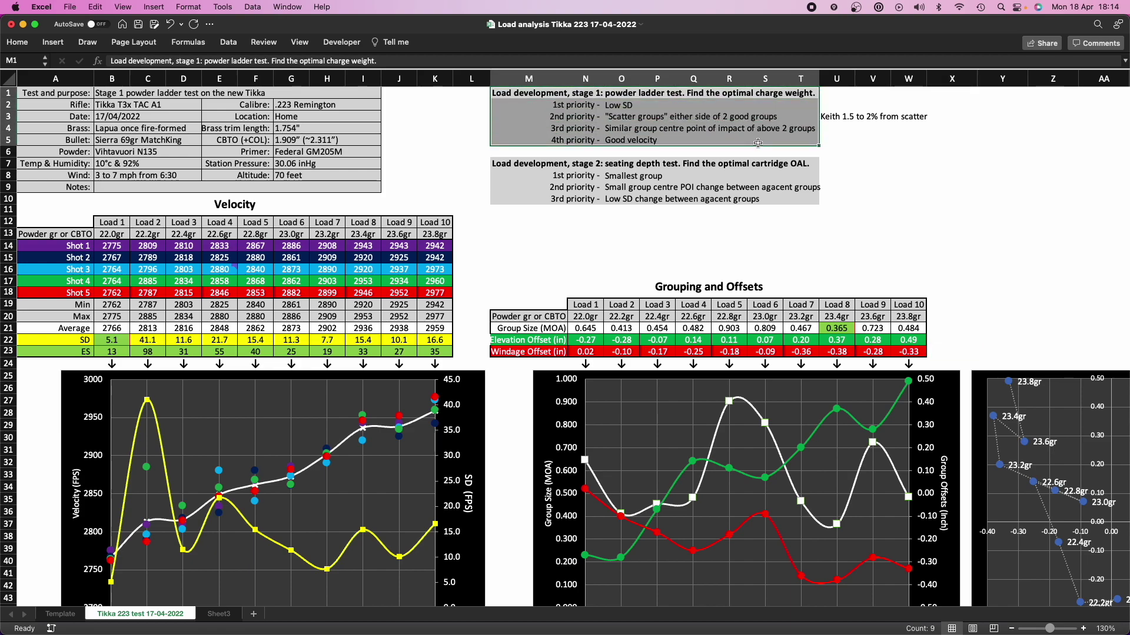
click(586, 106)
click(629, 106)
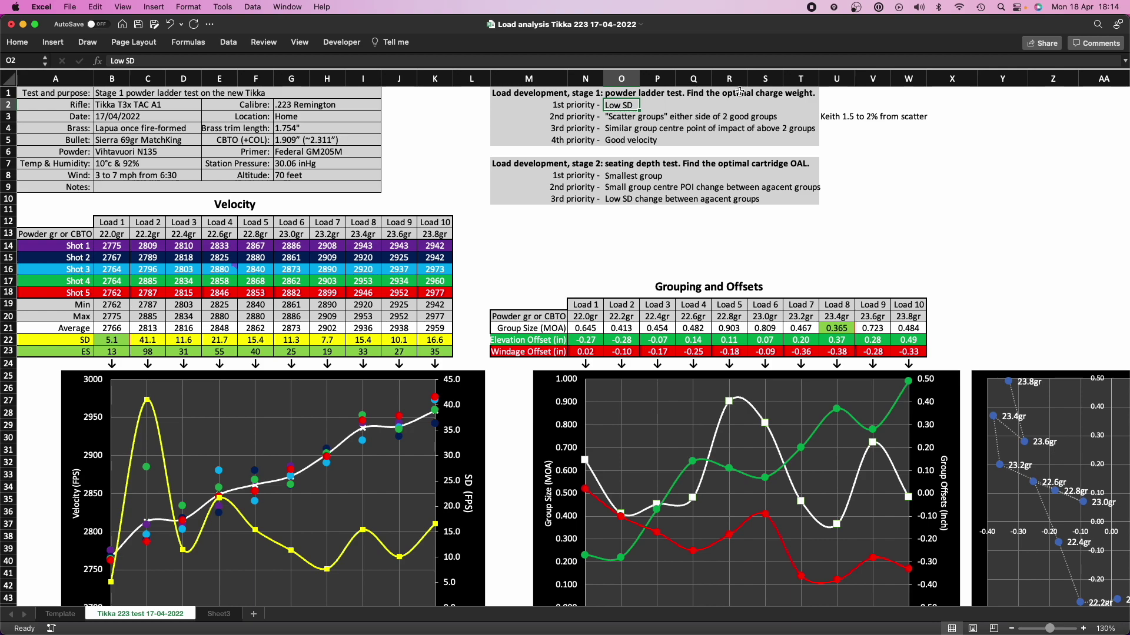
click(576, 118)
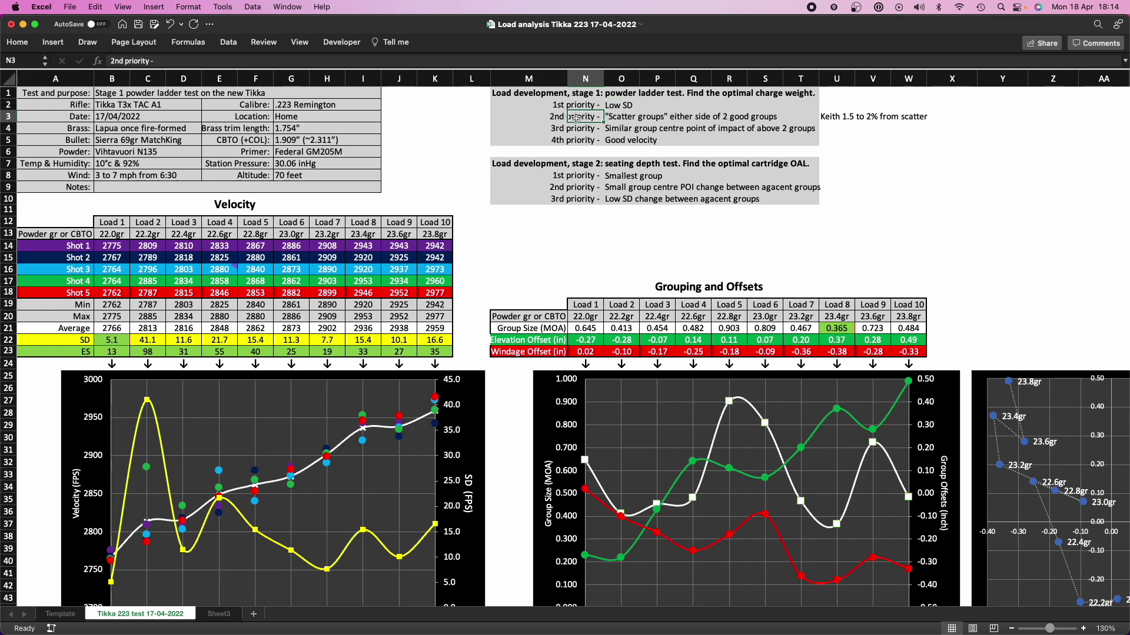
click(624, 118)
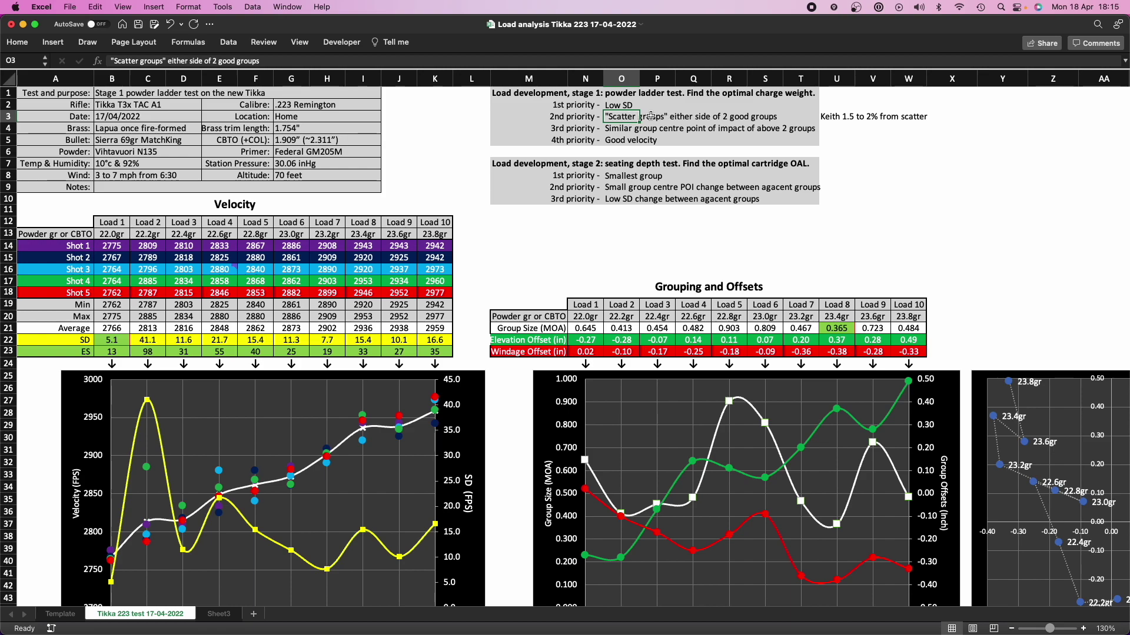
click(618, 129)
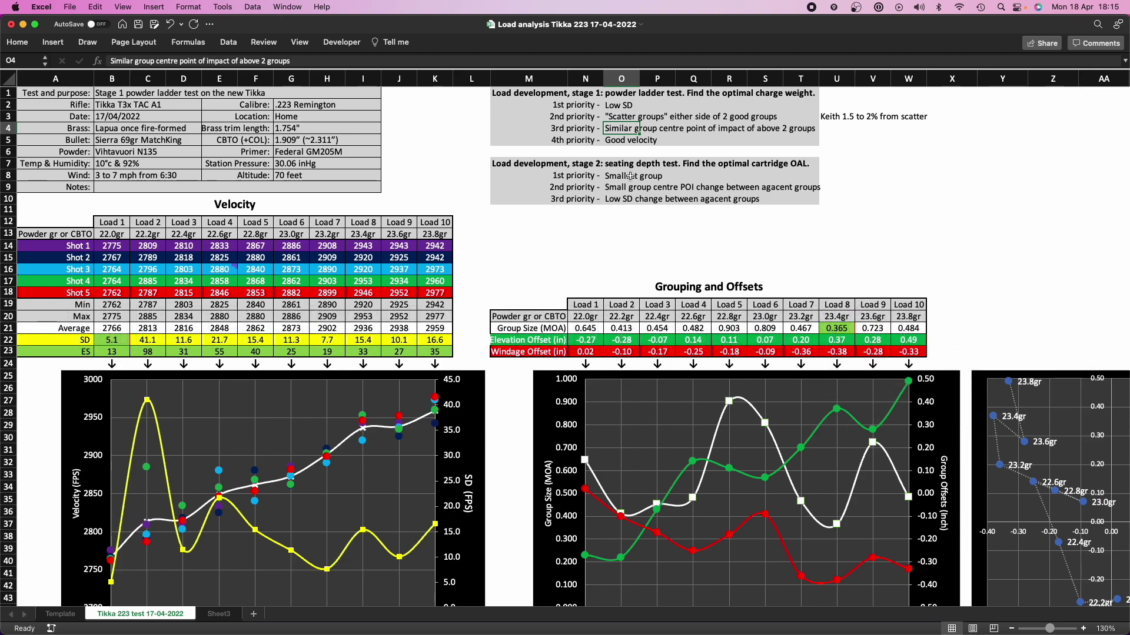
click(615, 142)
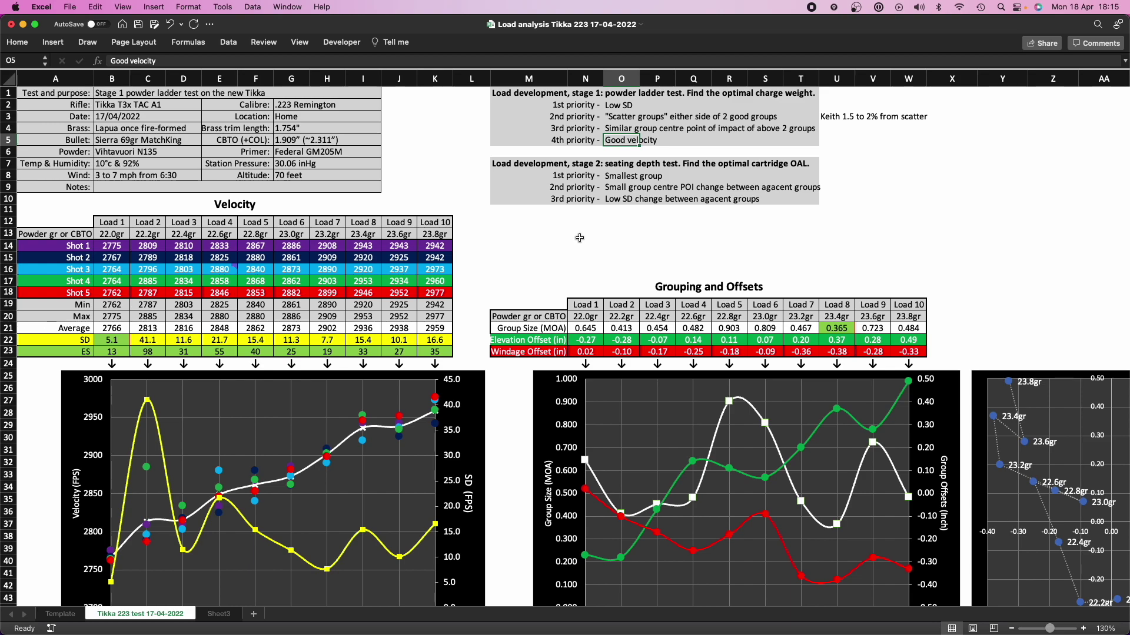
click(532, 246)
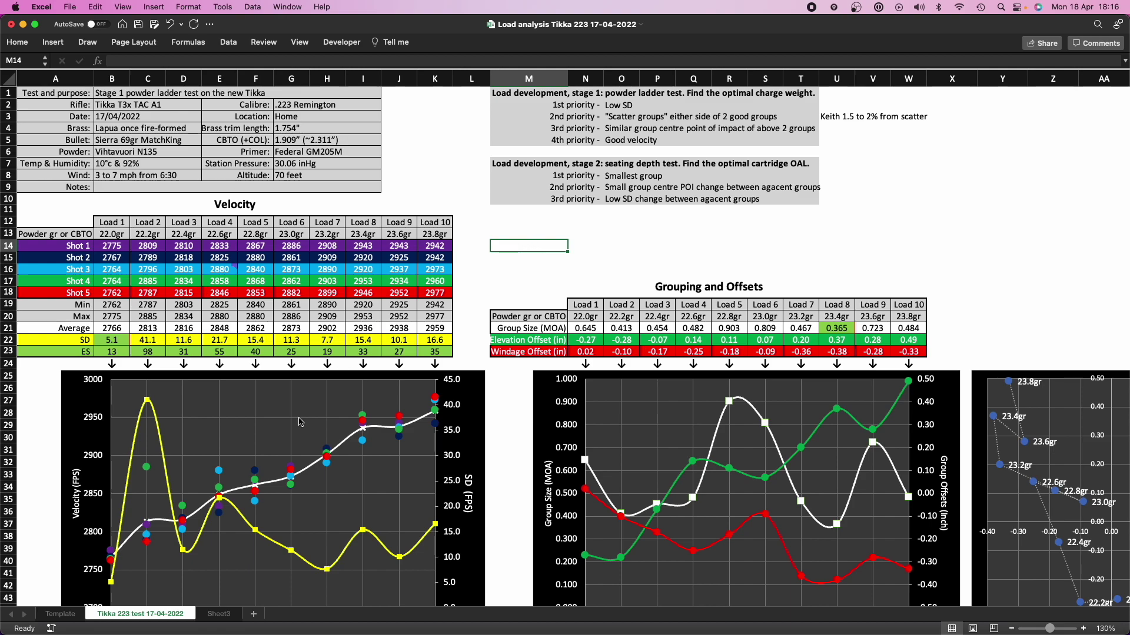
click(168, 481)
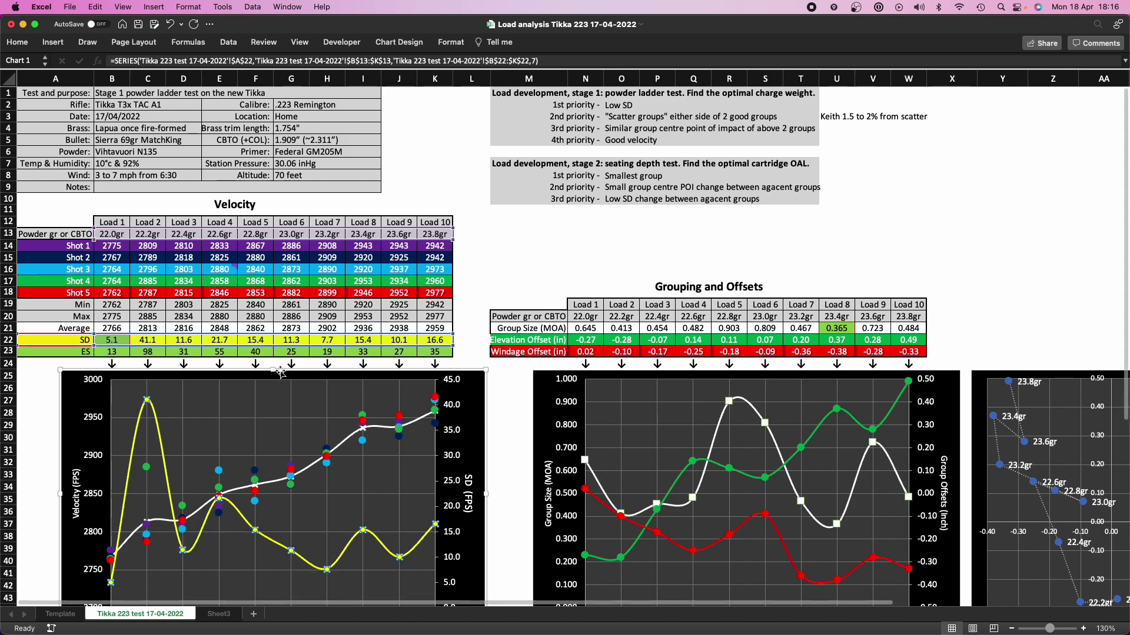
drag(259, 219, 355, 349)
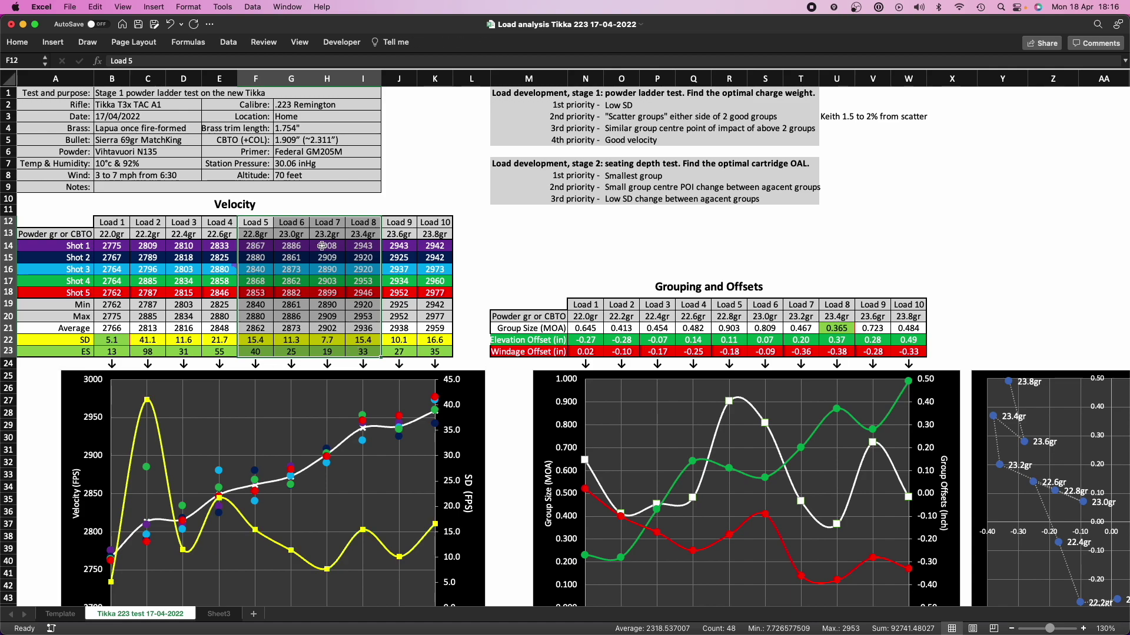
click(326, 221)
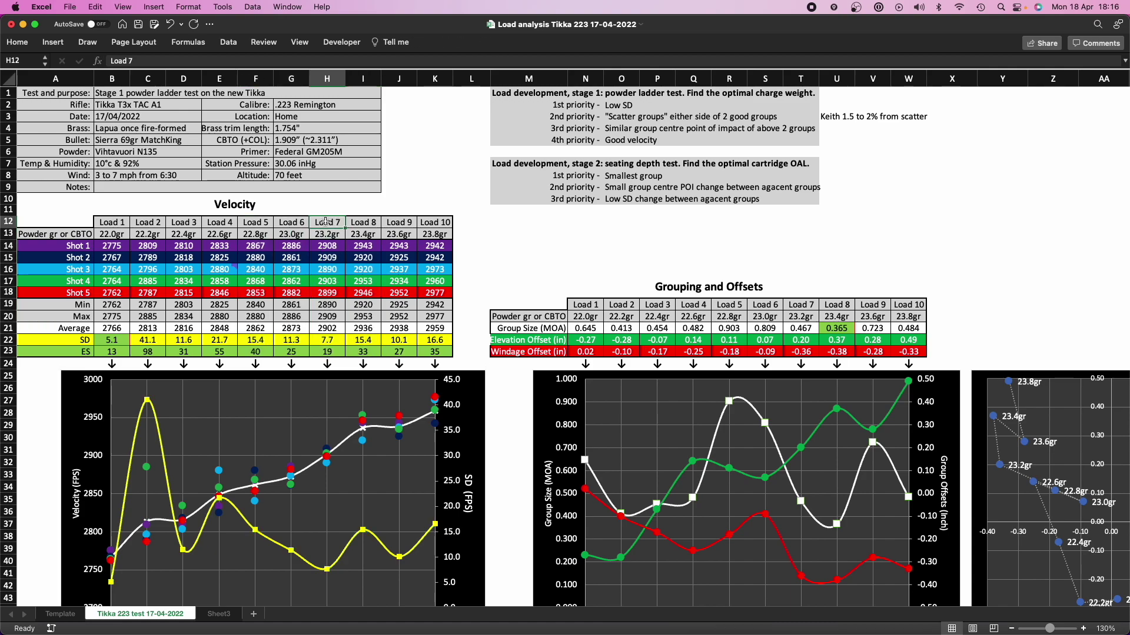
drag(327, 221, 329, 351)
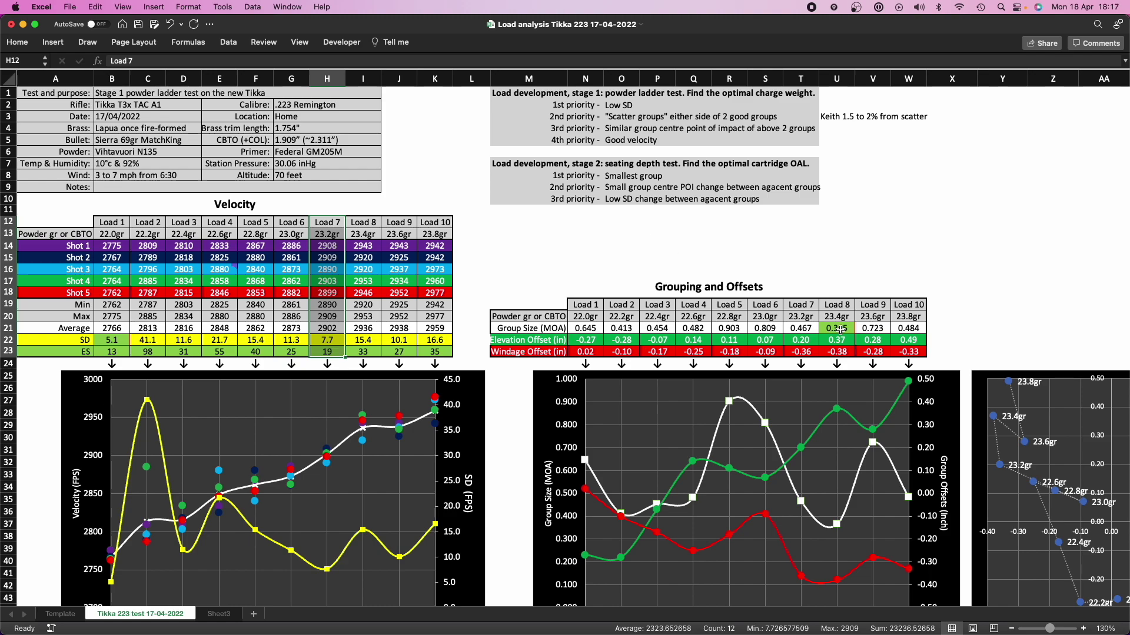
click(832, 304)
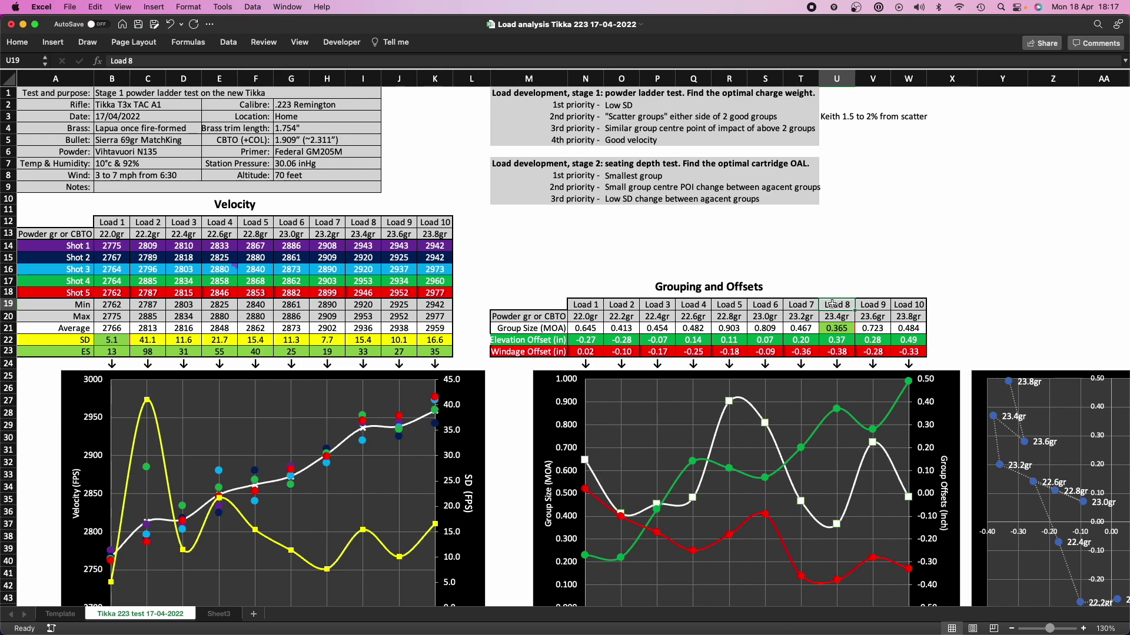
drag(832, 304, 832, 330)
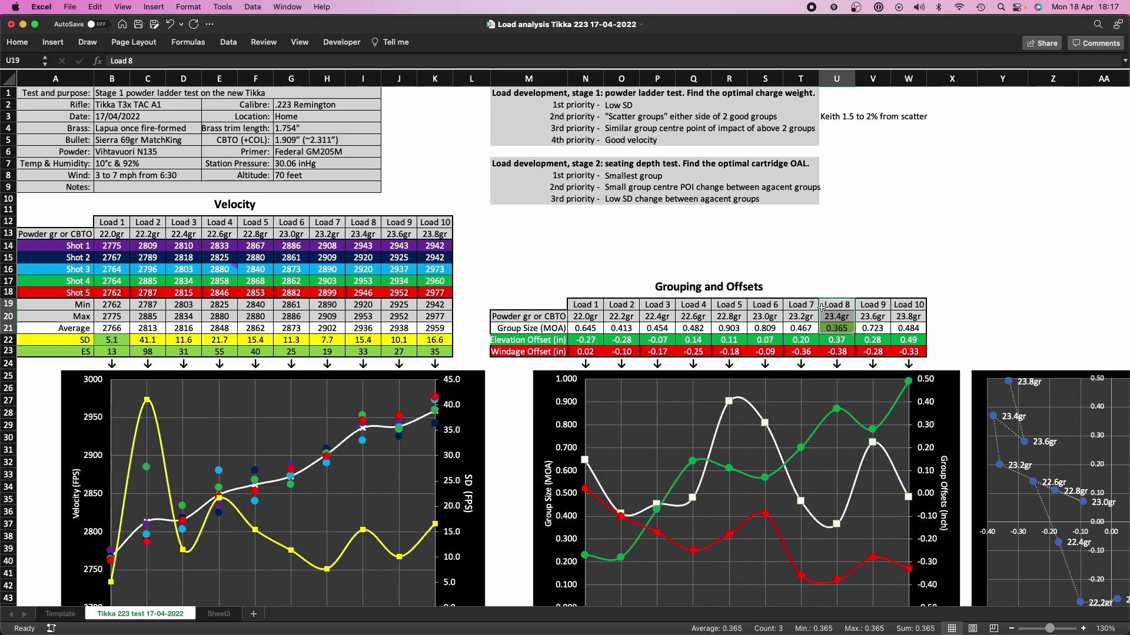
click(877, 328)
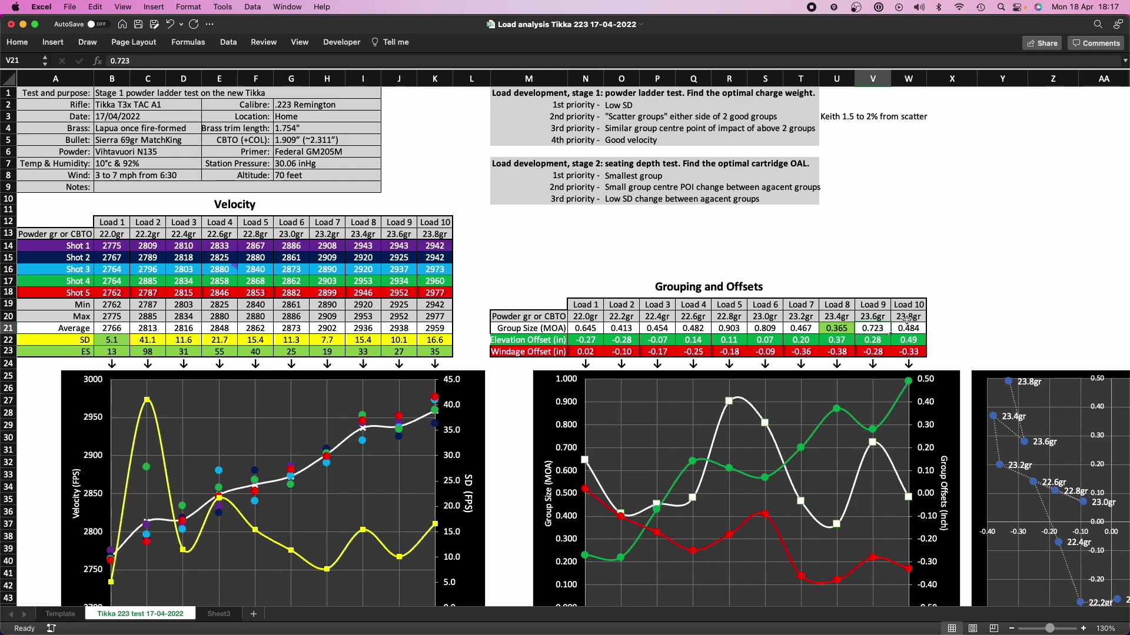
drag(874, 305, 868, 355)
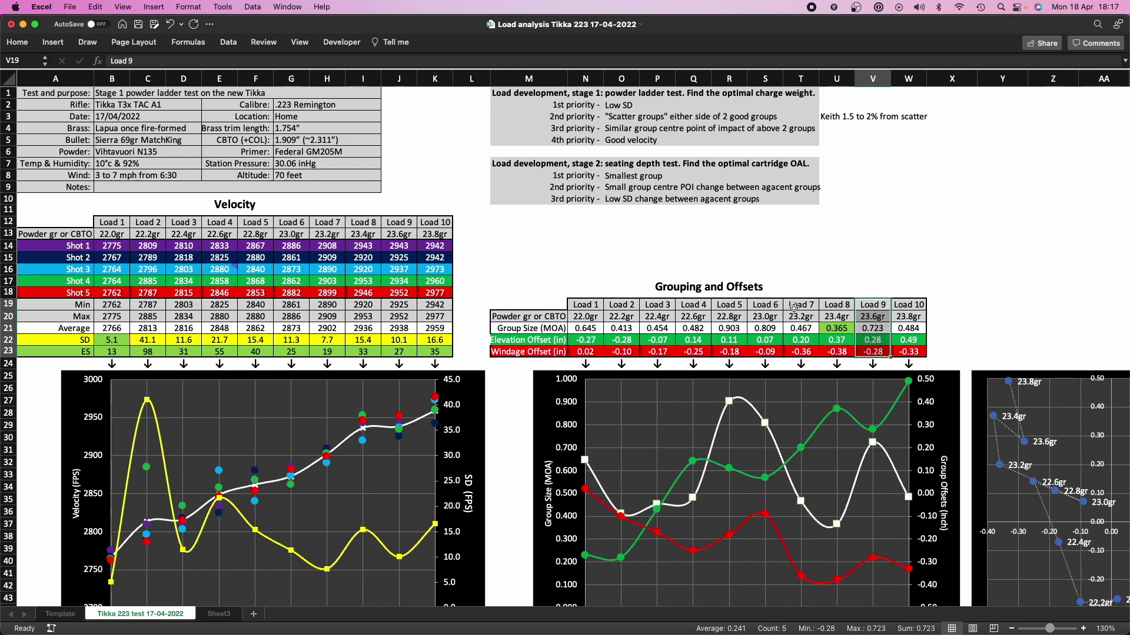
click(806, 329)
drag(800, 305, 795, 353)
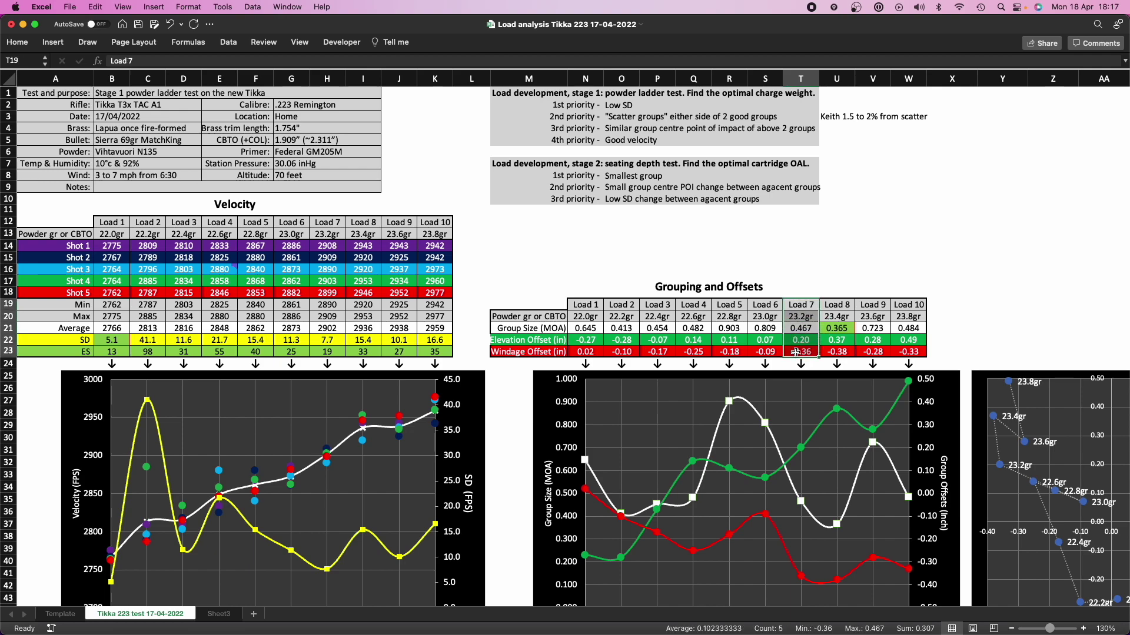
click(763, 303)
drag(763, 304, 837, 329)
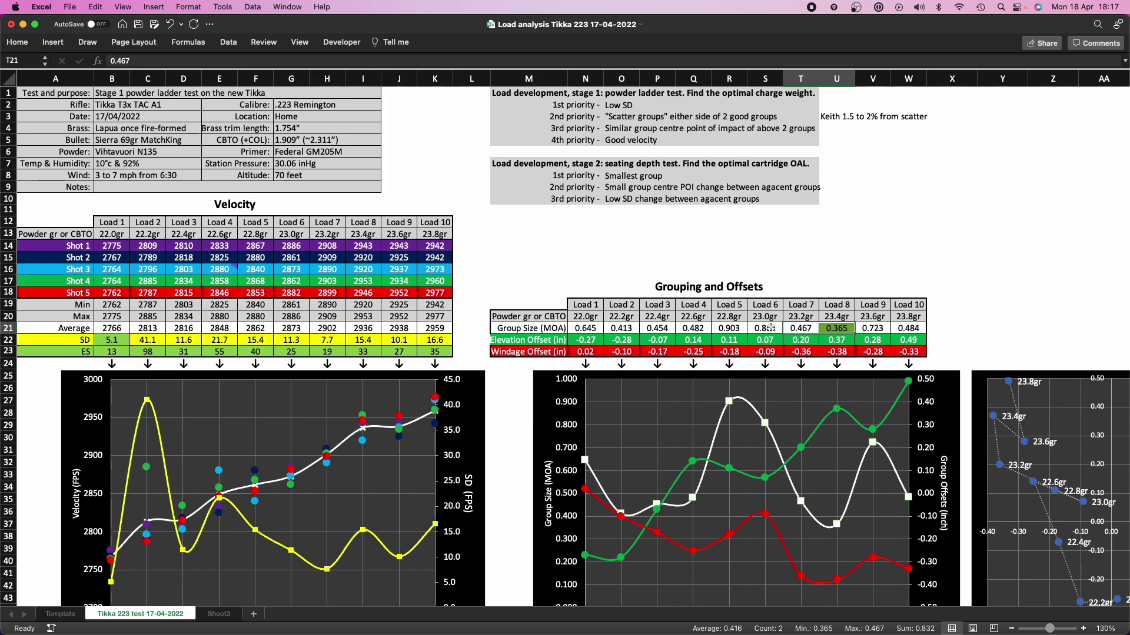
click(770, 328)
click(877, 327)
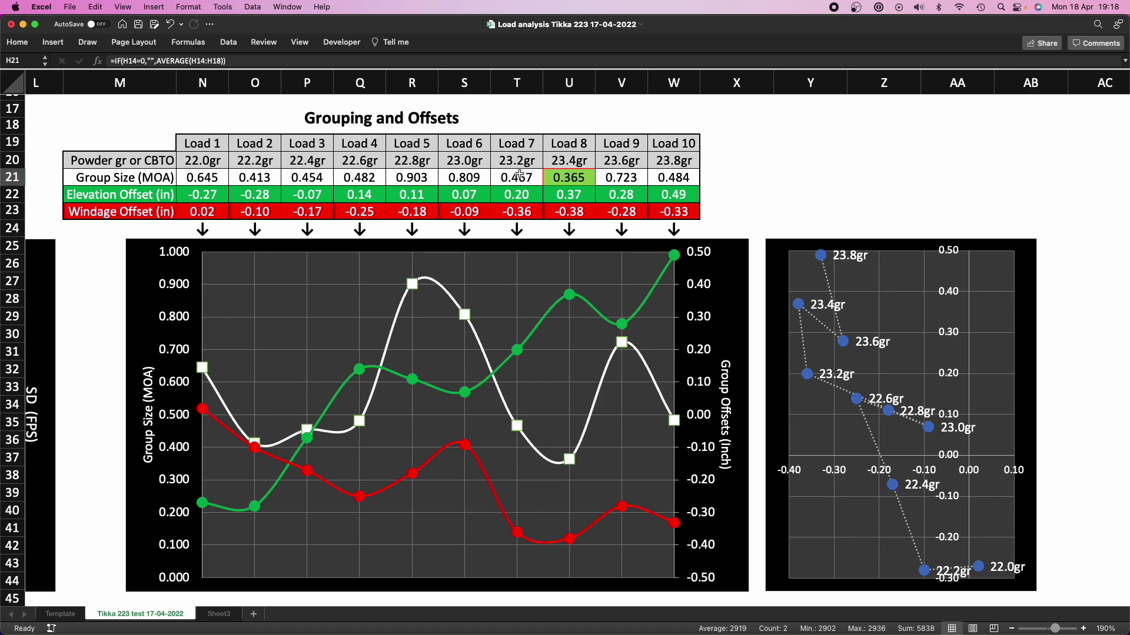
drag(515, 144, 567, 213)
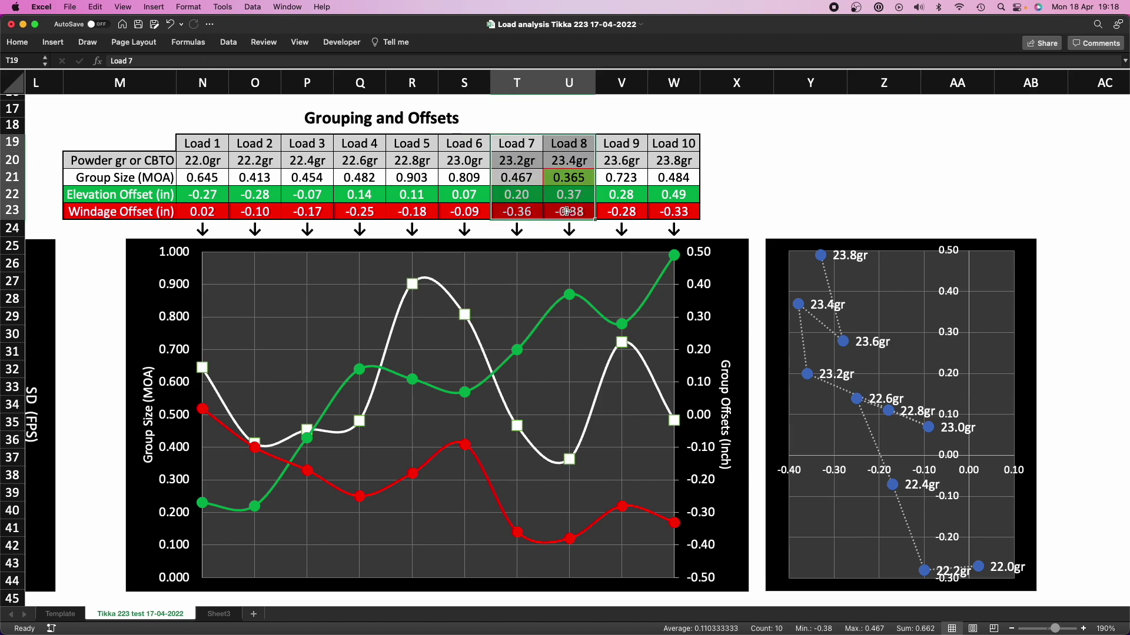
click(536, 194)
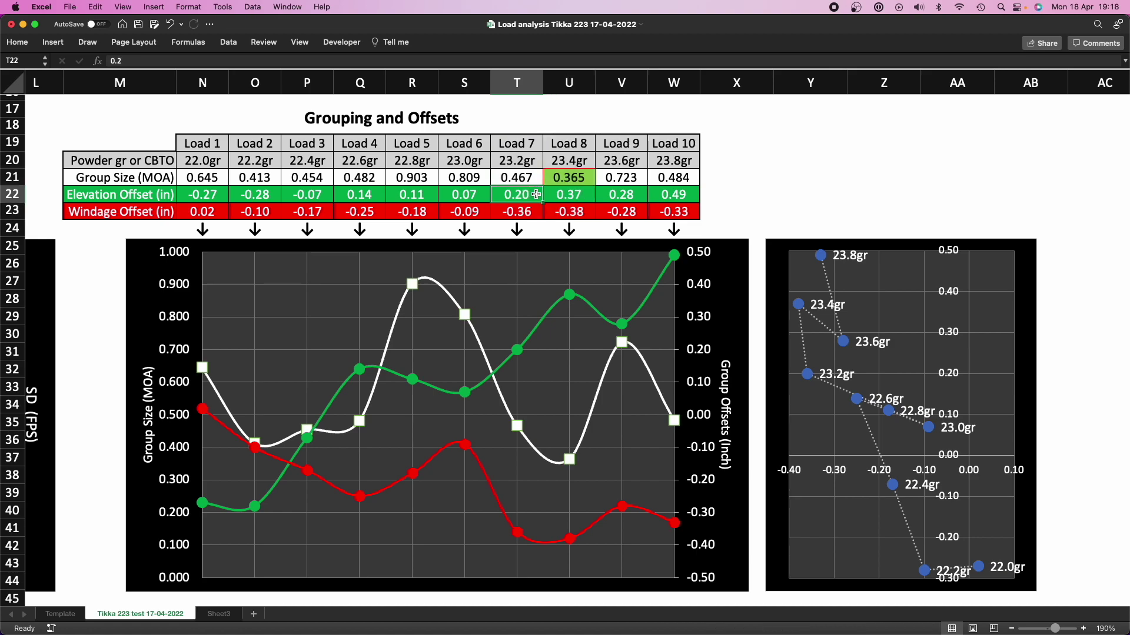
drag(536, 194, 567, 196)
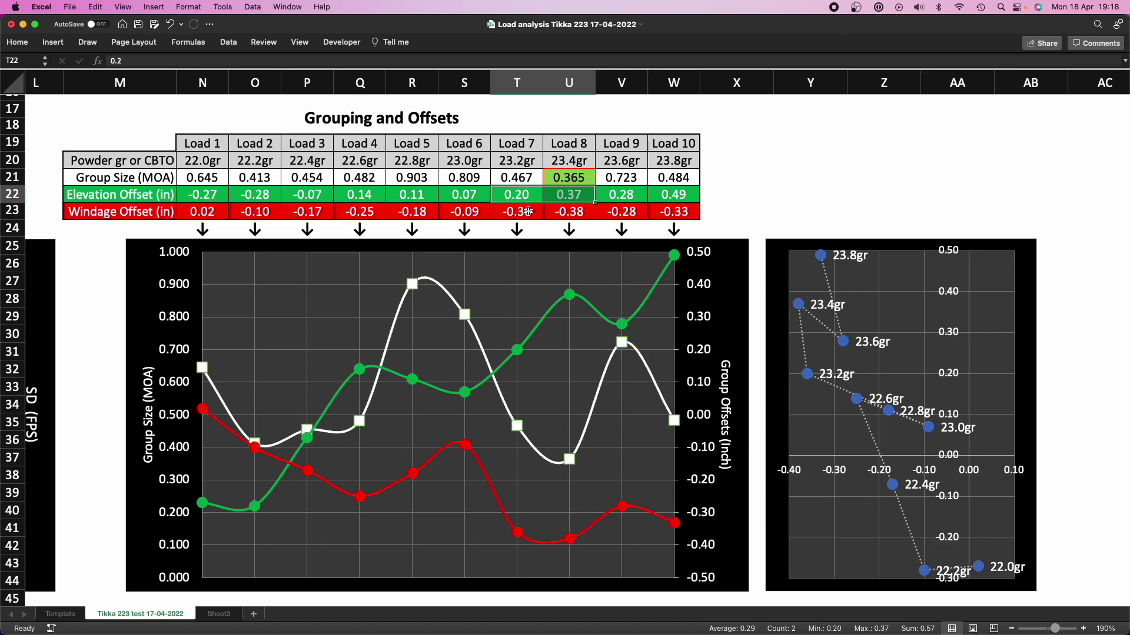
drag(528, 210, 564, 214)
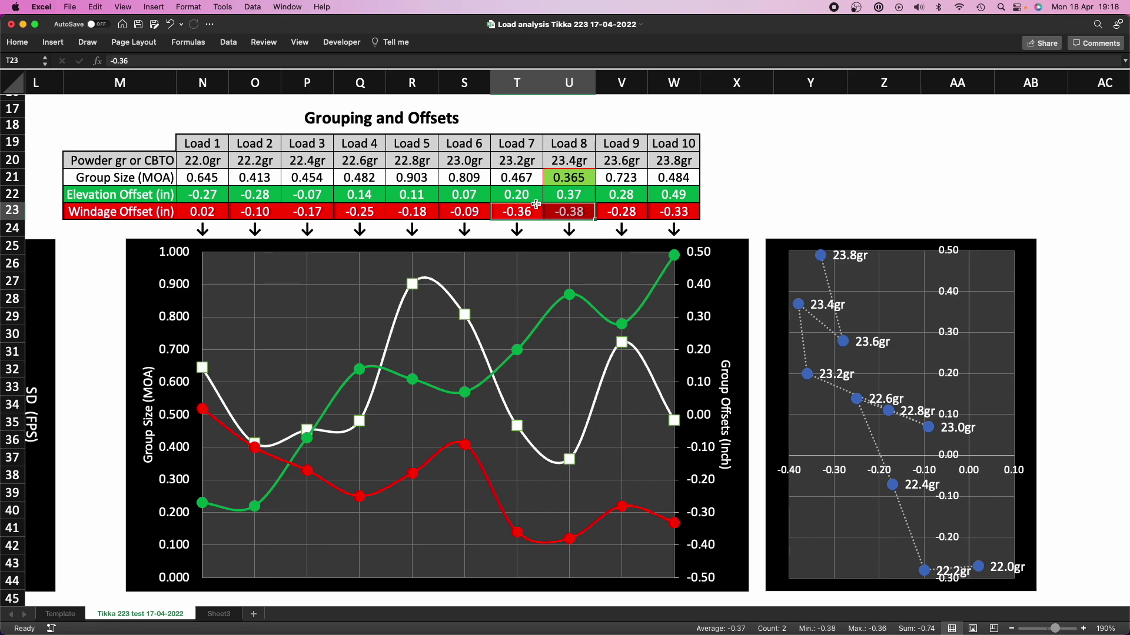
scroll(246, 192, left, 10)
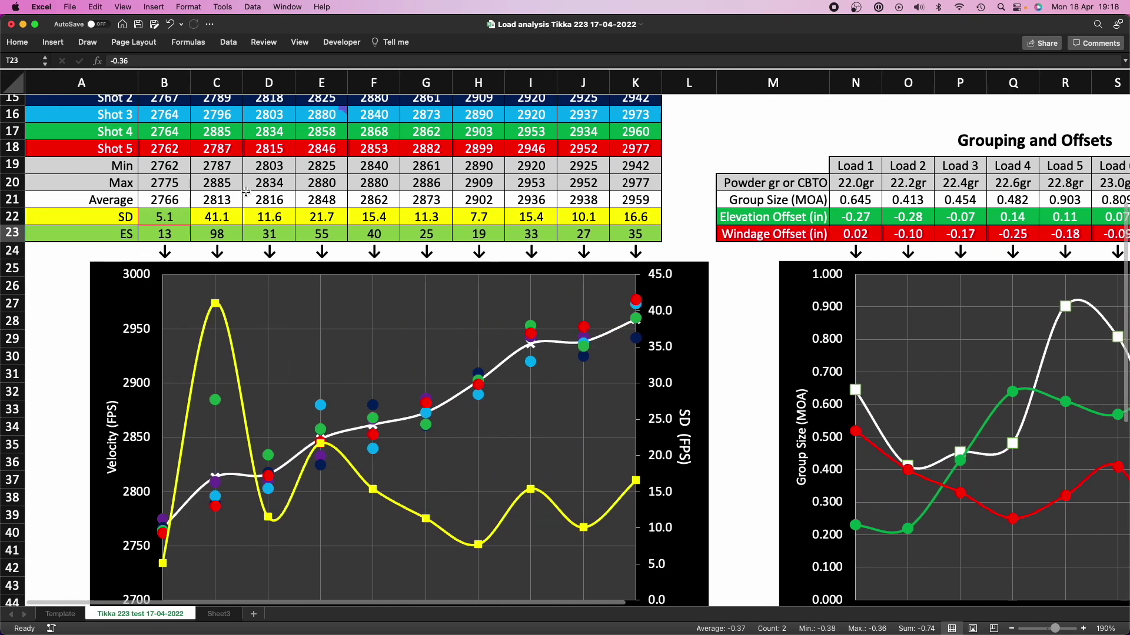
scroll(246, 192, up, 3)
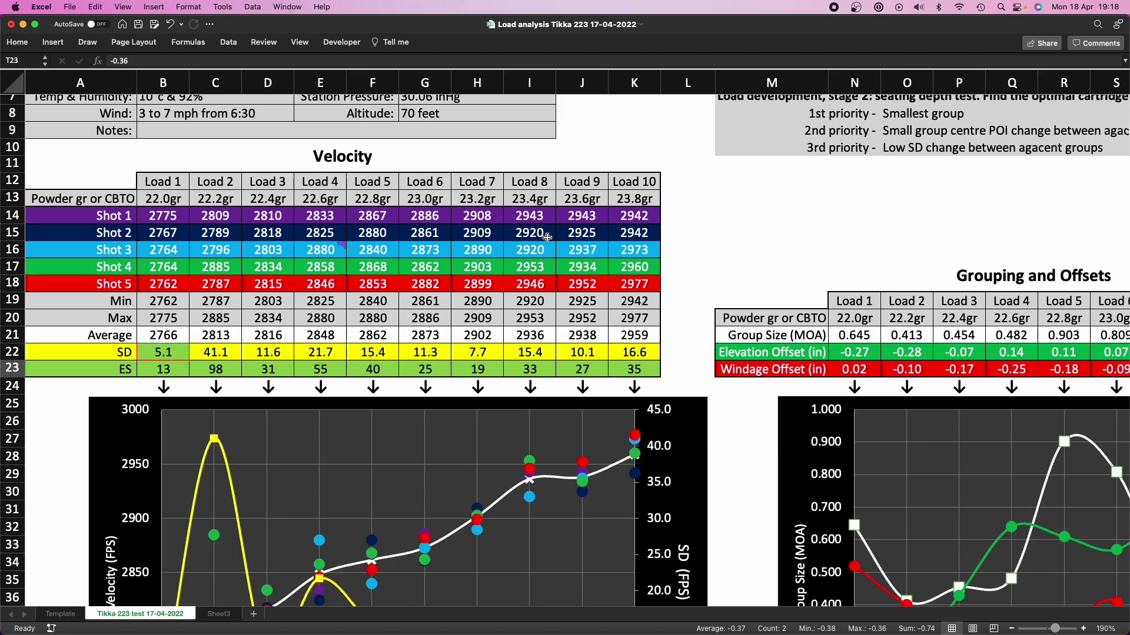
drag(481, 174, 519, 380)
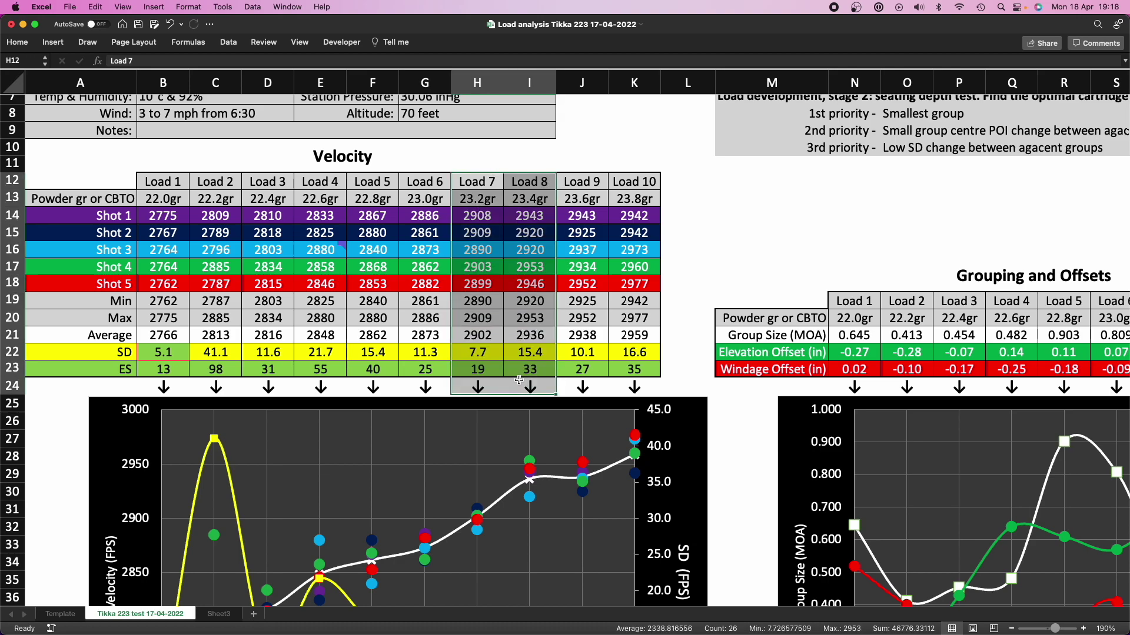
click(481, 333)
drag(479, 334, 515, 336)
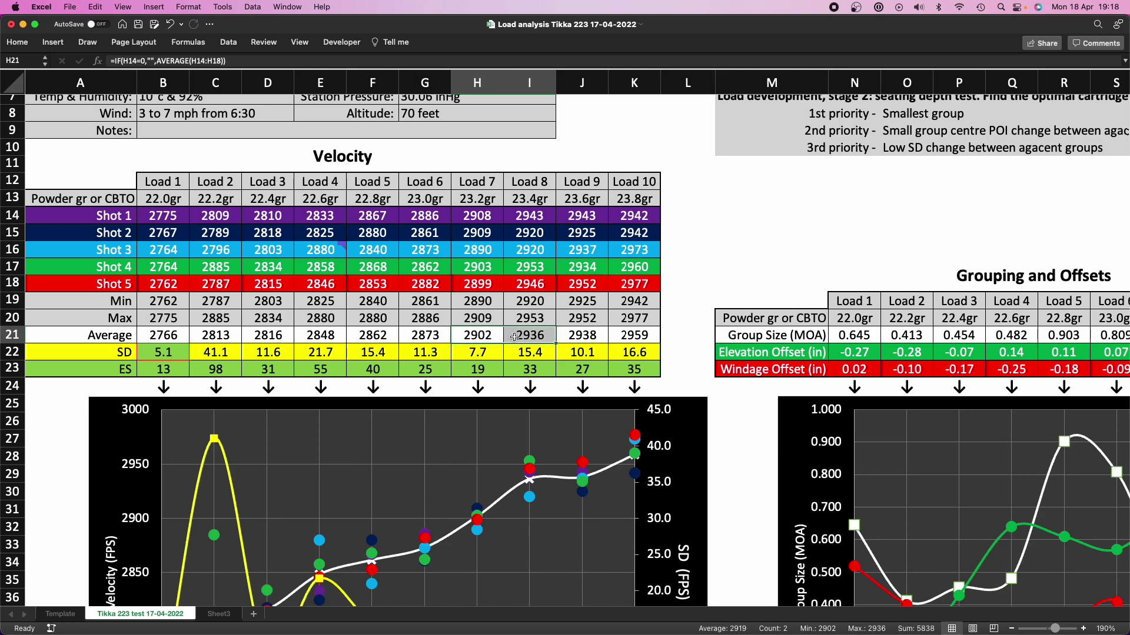